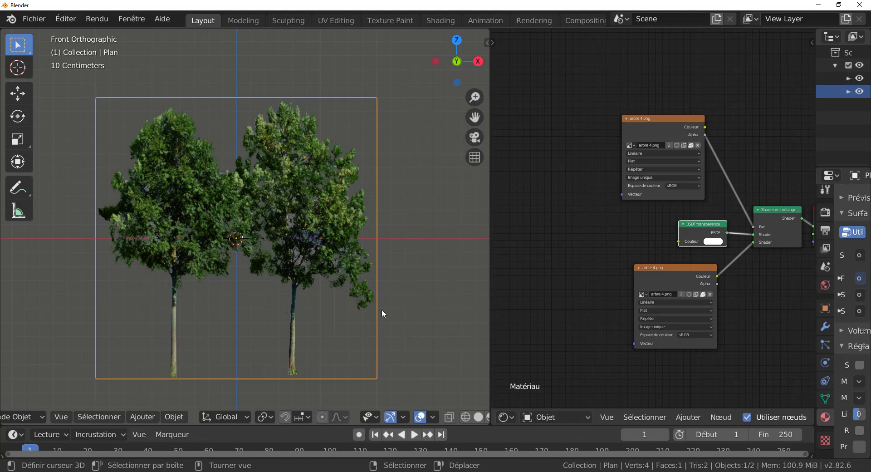
# Enlarge the shader editor area to view the tree plane's complete material node network
pyautogui.press('Tab')
pyautogui.press('Tab')
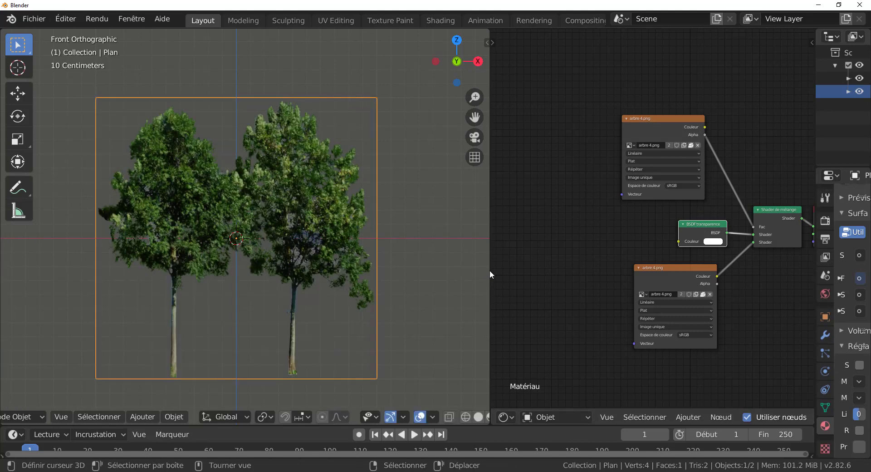
pyautogui.moveTo(490, 272); pyautogui.dragTo(420, 282)
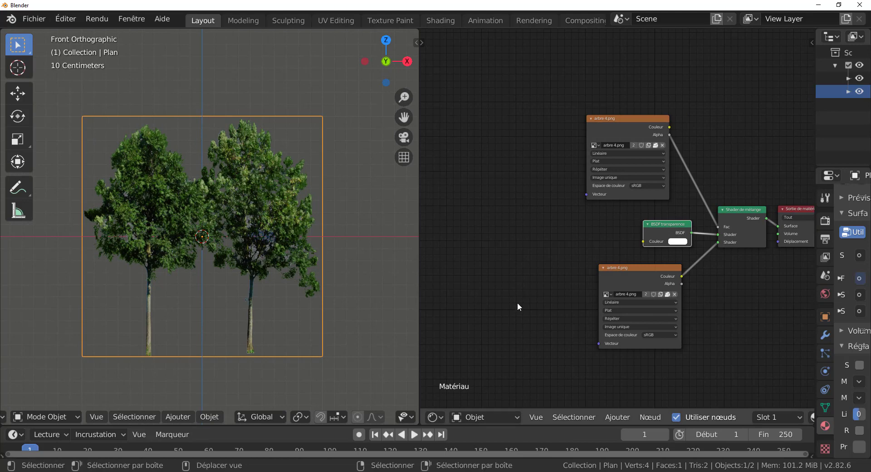
pyautogui.moveTo(730, 363); pyautogui.dragTo(631, 348, button='middle')
pyautogui.scroll(2, 624, 335)
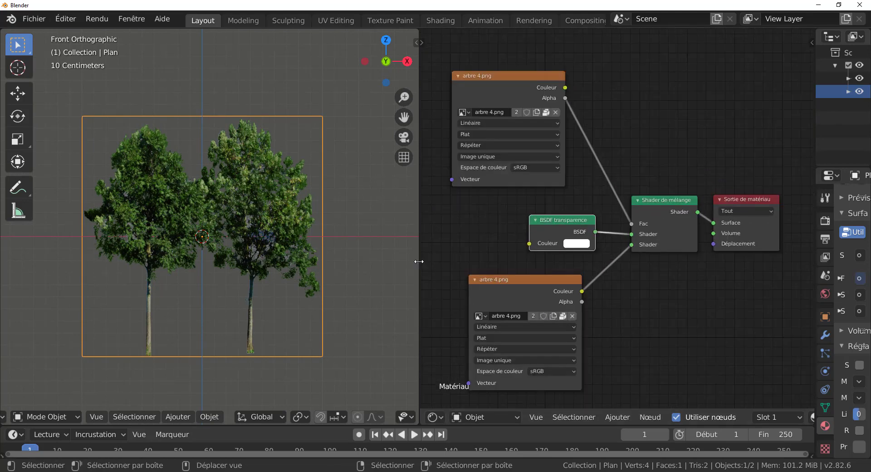
pyautogui.moveTo(418, 268); pyautogui.dragTo(365, 272)
pyautogui.scroll(2, 698, 287)
pyautogui.scroll(-2, 689, 288)
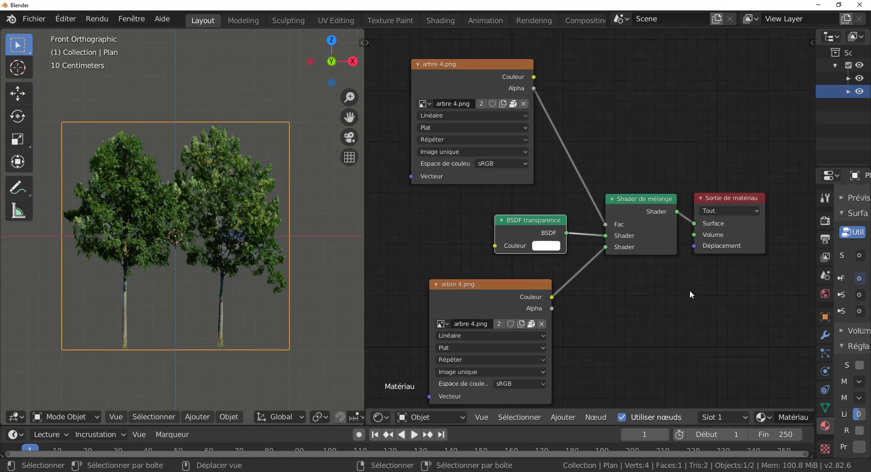
# Reposition the mix shader, BSDF transparence and two arbre 4.png texture nodes in the tree material
pyautogui.moveTo(640, 205); pyautogui.dragTo(644, 211)
pyautogui.moveTo(547, 223); pyautogui.dragTo(553, 222)
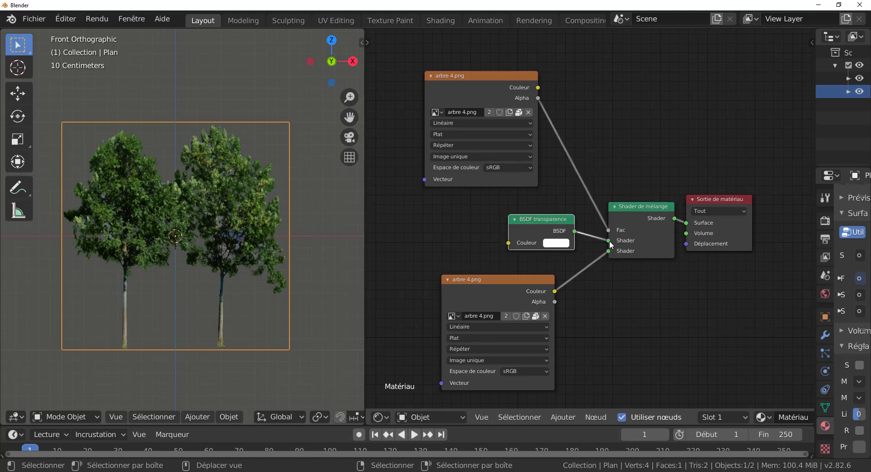
pyautogui.moveTo(503, 283); pyautogui.dragTo(535, 280)
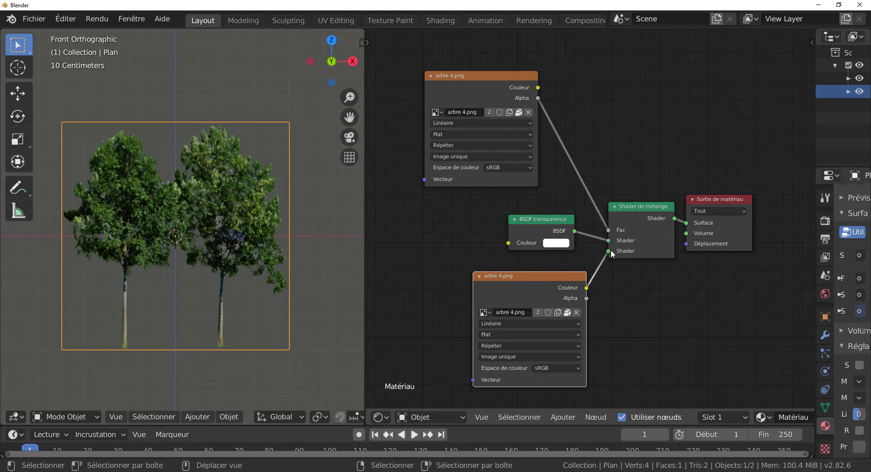
pyautogui.moveTo(549, 283); pyautogui.dragTo(524, 283)
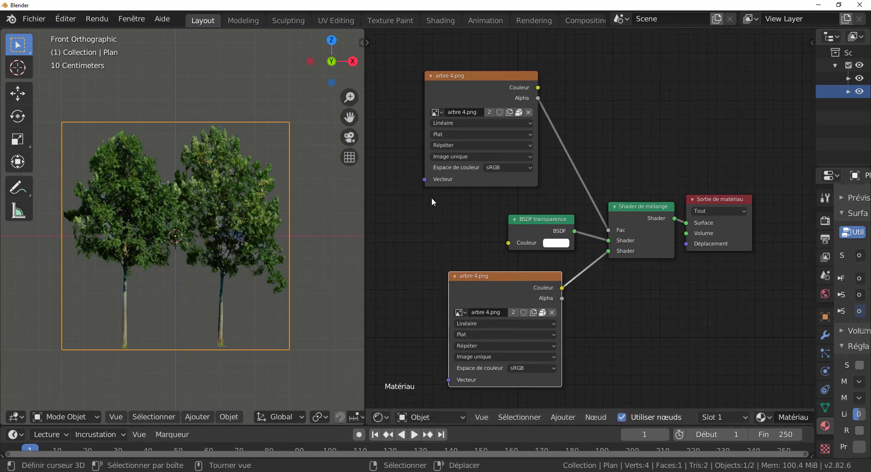
pyautogui.moveTo(492, 93); pyautogui.dragTo(497, 110)
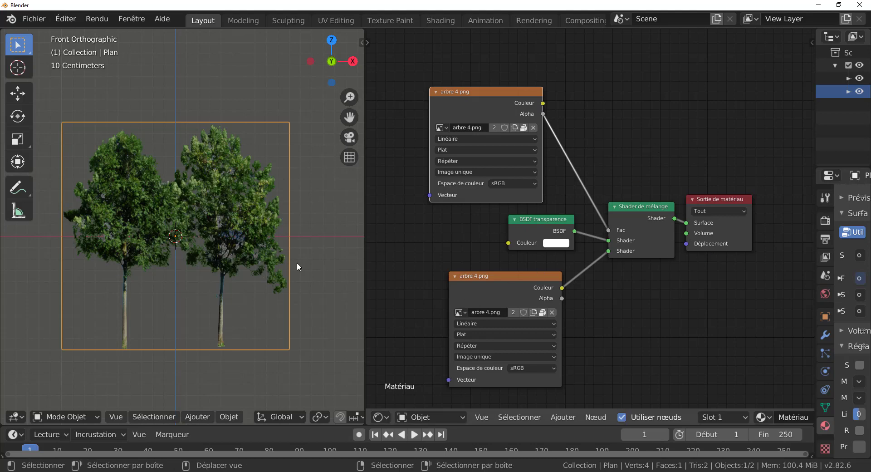
# Delete the textured tree plane and widen the 3D viewport
pyautogui.press('x')
pyautogui.click(167, 259)
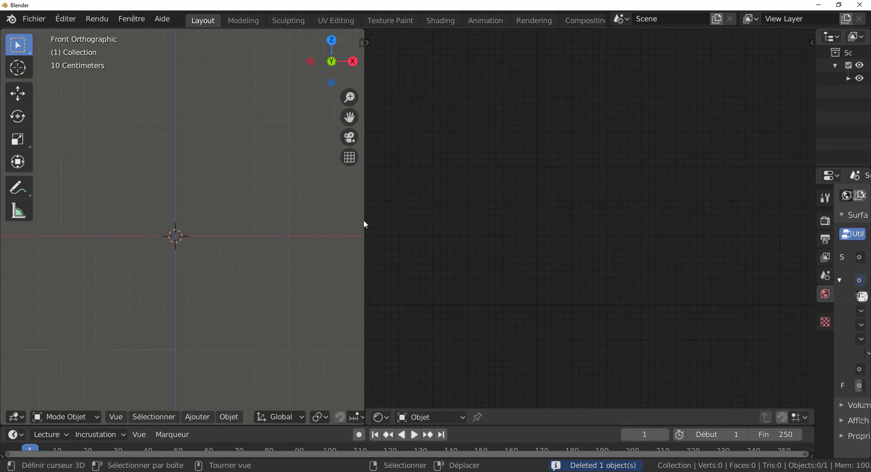
pyautogui.moveTo(365, 220); pyautogui.dragTo(563, 216)
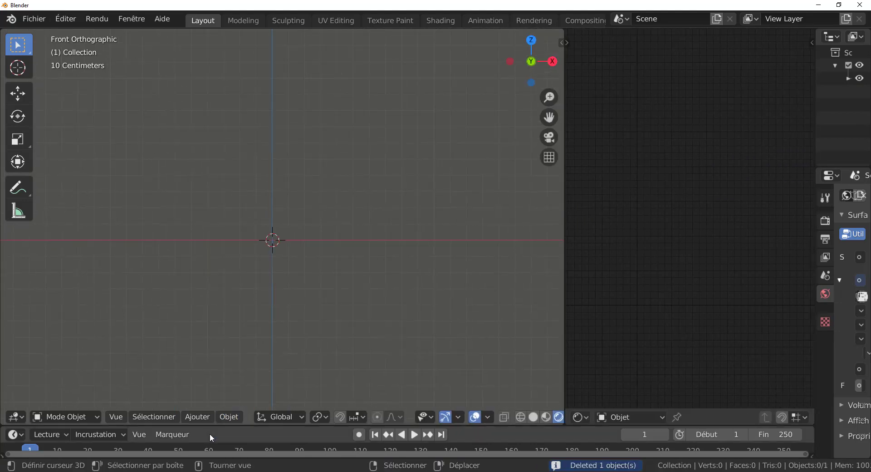
# Add a mesh plane at the 3D cursor and rotate it 90° about the X axis
pyautogui.click(226, 416)
pyautogui.moveTo(197, 416)
pyautogui.moveTo(200, 392)
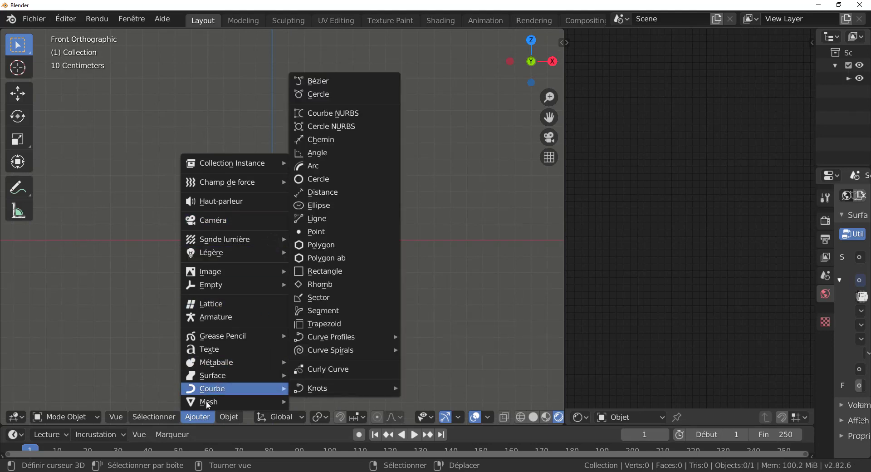
pyautogui.click(326, 59)
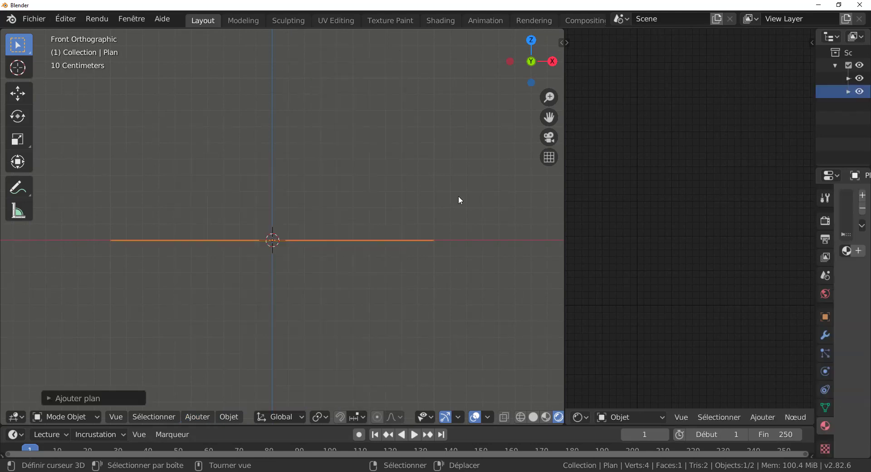
pyautogui.write('rx')
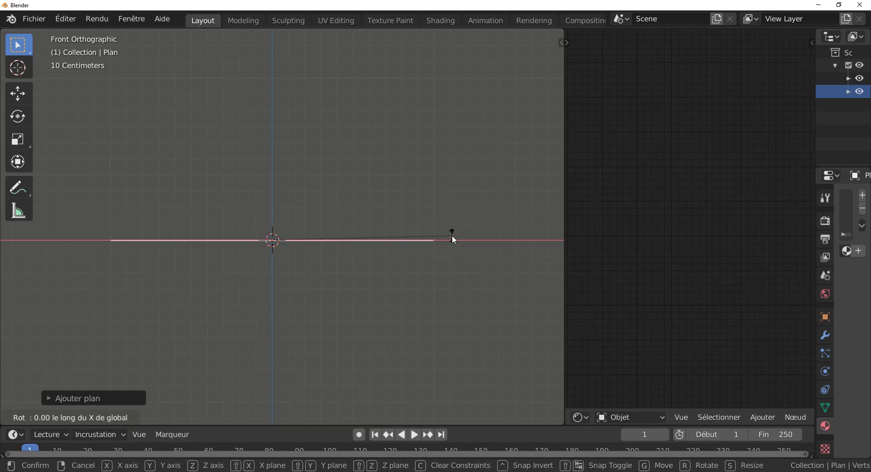
pyautogui.write('90')
pyautogui.press('Return')
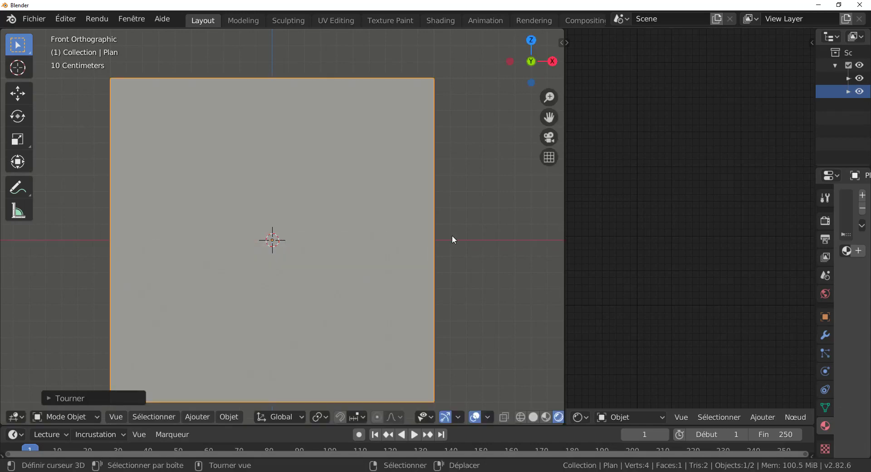
# Widen the properties editor, create a new material for the plane and remove its BSDF guidé node
pyautogui.scroll(-4, 452, 236)
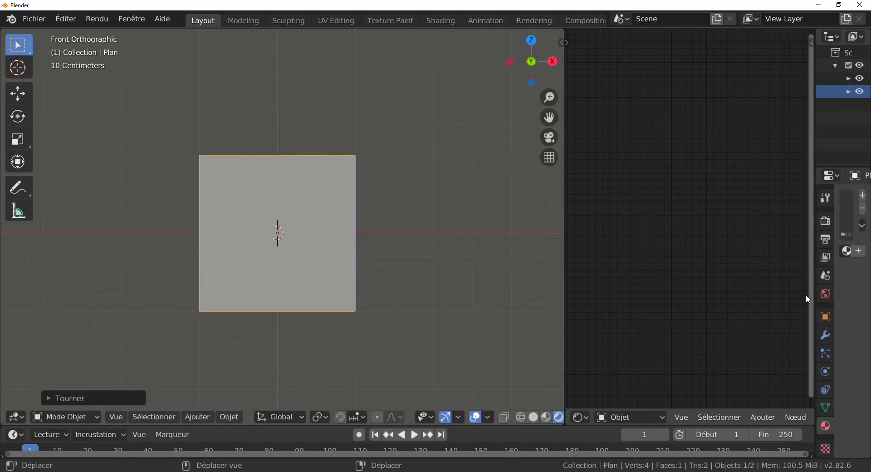
pyautogui.scroll(1, 443, 271)
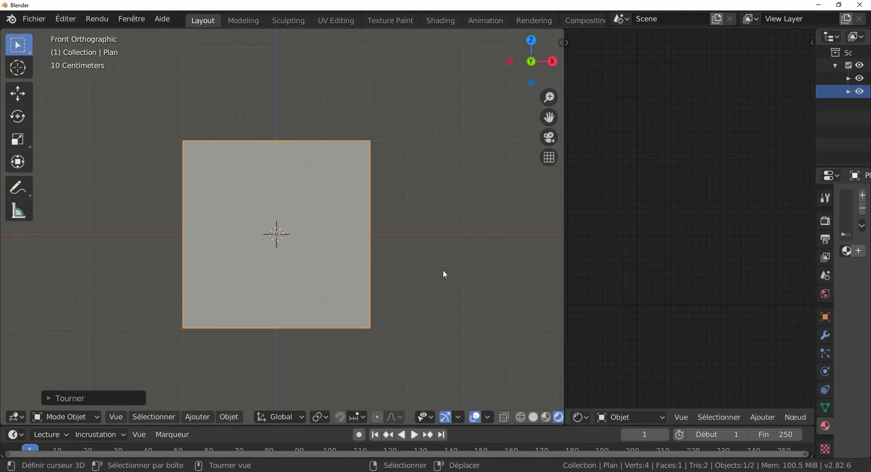
pyautogui.scroll(-1, 443, 271)
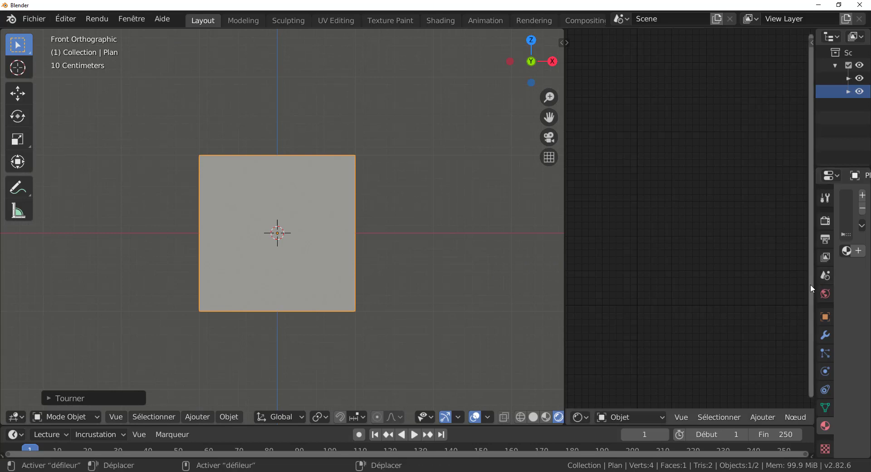
pyautogui.moveTo(812, 282); pyautogui.dragTo(732, 426)
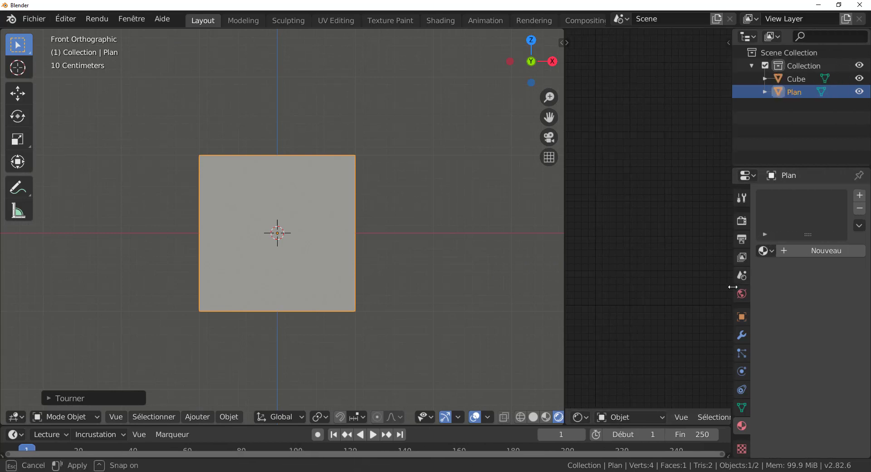
pyautogui.click(828, 250)
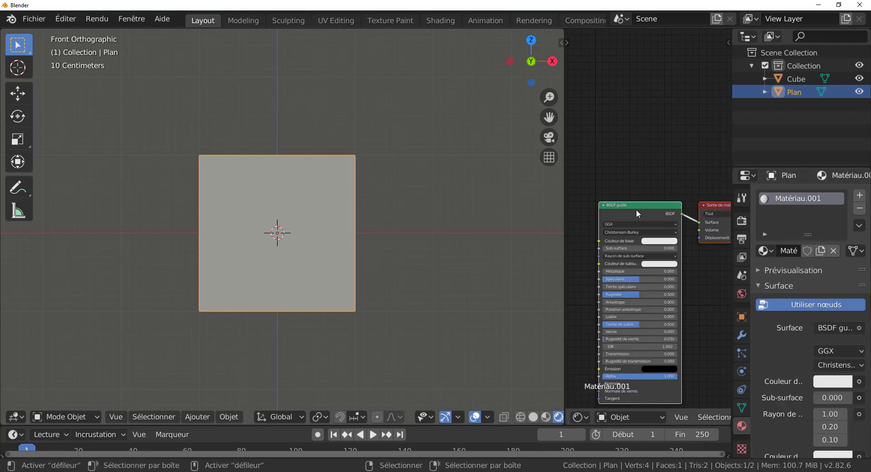
pyautogui.moveTo(636, 209); pyautogui.dragTo(618, 151, button='middle')
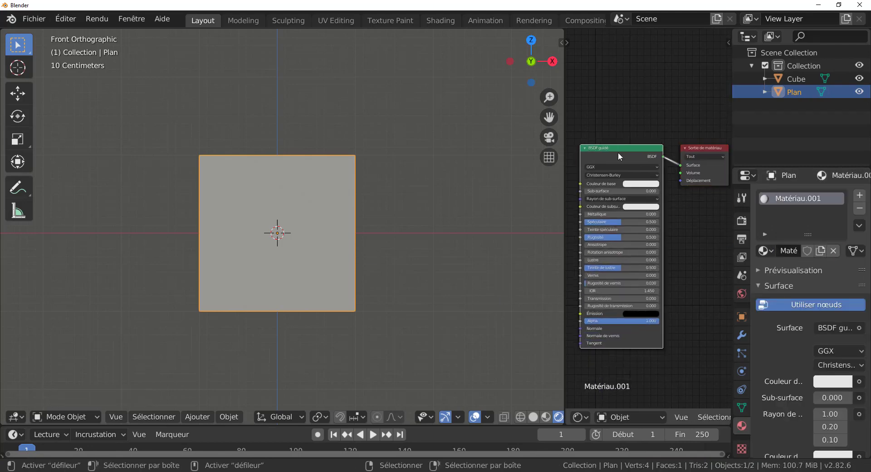
pyautogui.press('x')
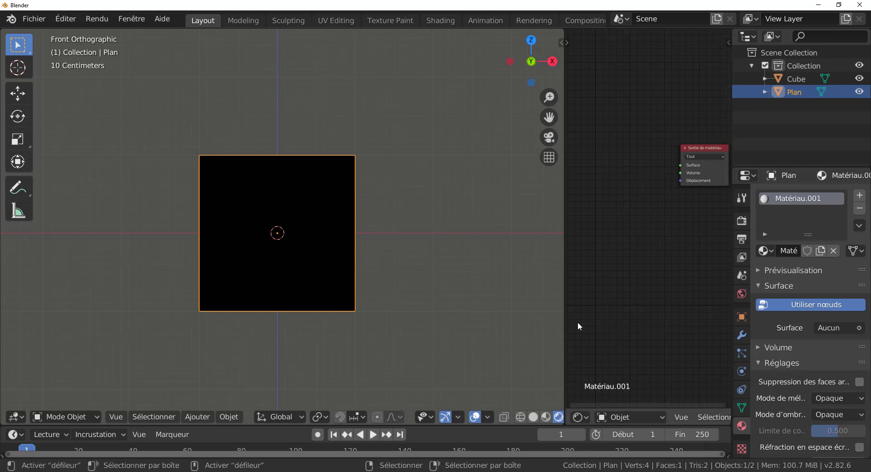
# Widen the shader editor and add a Shader de mélange node beside the material output
pyautogui.moveTo(565, 290); pyautogui.dragTo(445, 293)
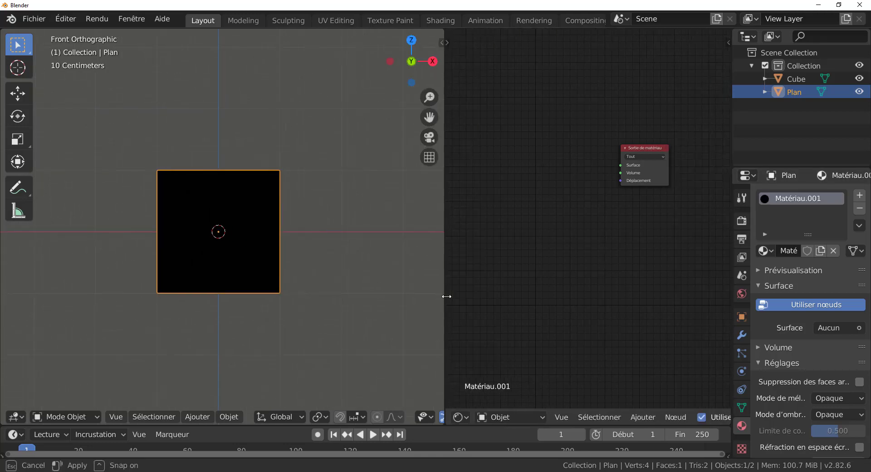
pyautogui.click(649, 417)
pyautogui.moveTo(660, 385)
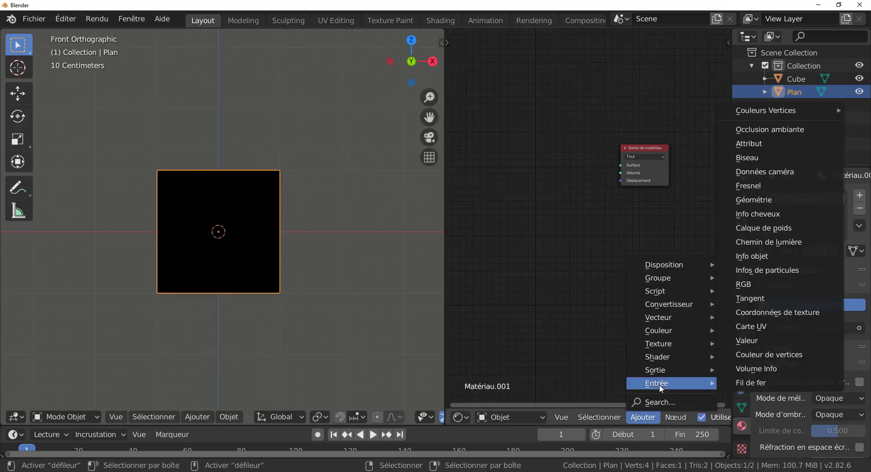
pyautogui.moveTo(663, 358)
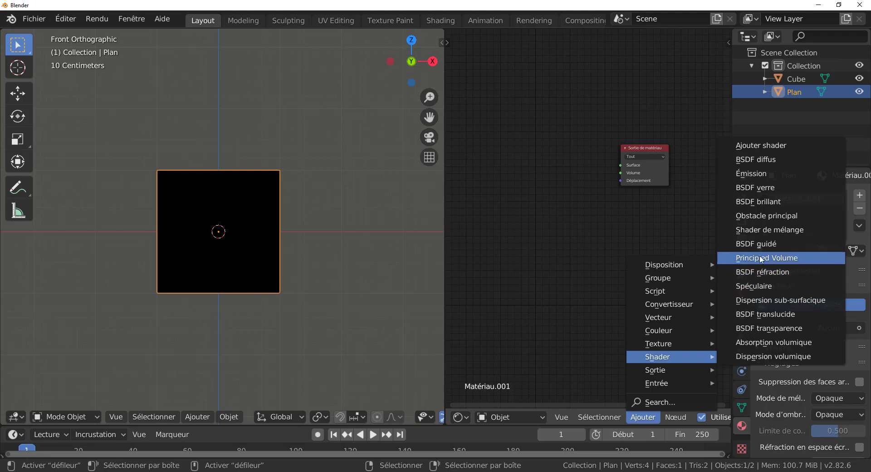
pyautogui.click(754, 229)
pyautogui.click(585, 190)
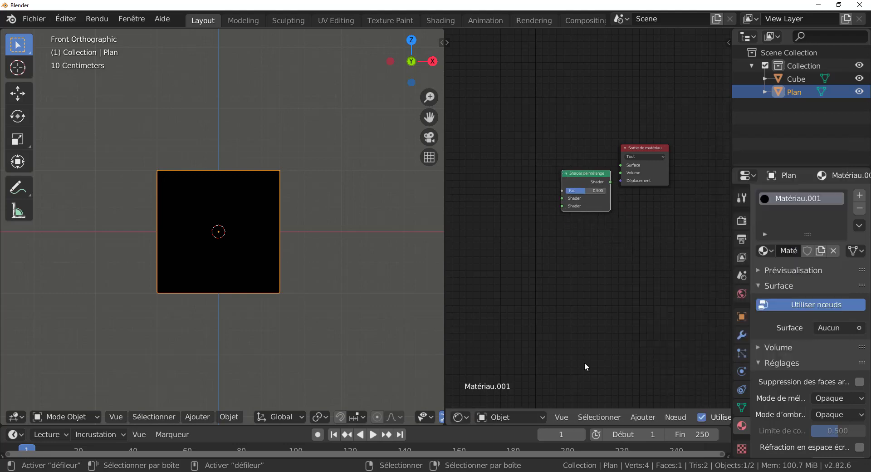
# Add a Texture image node ahead of the Shader de mélange node
pyautogui.click(642, 417)
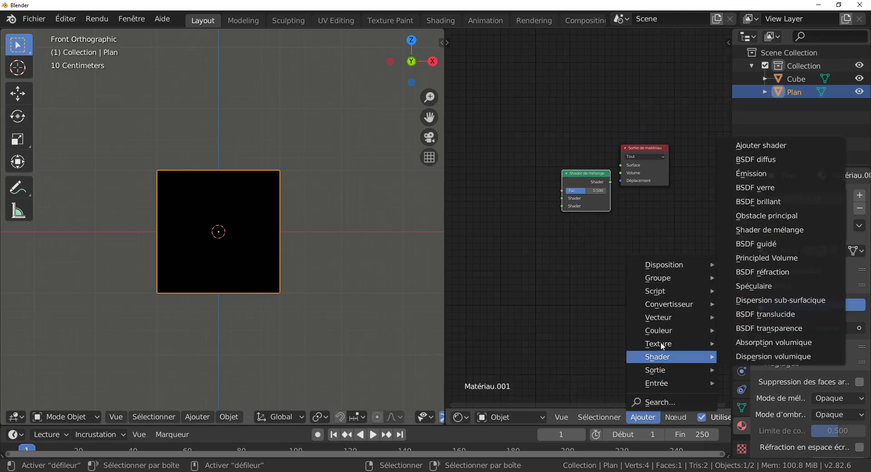
pyautogui.moveTo(660, 344)
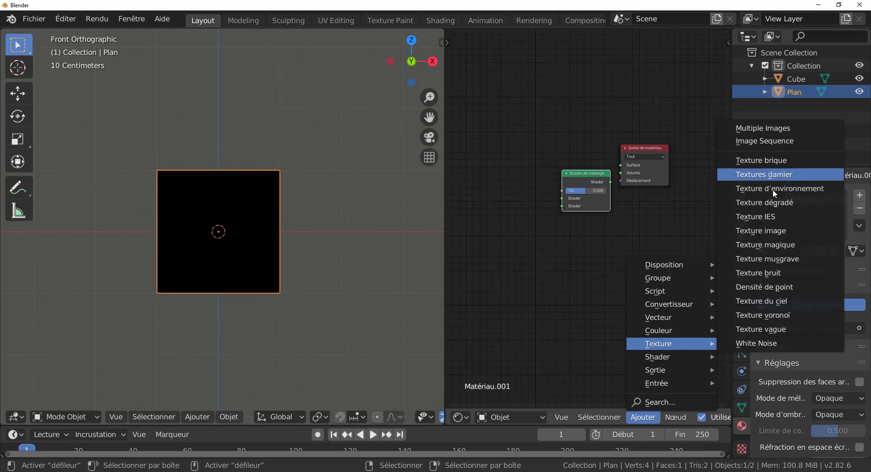
pyautogui.click(771, 231)
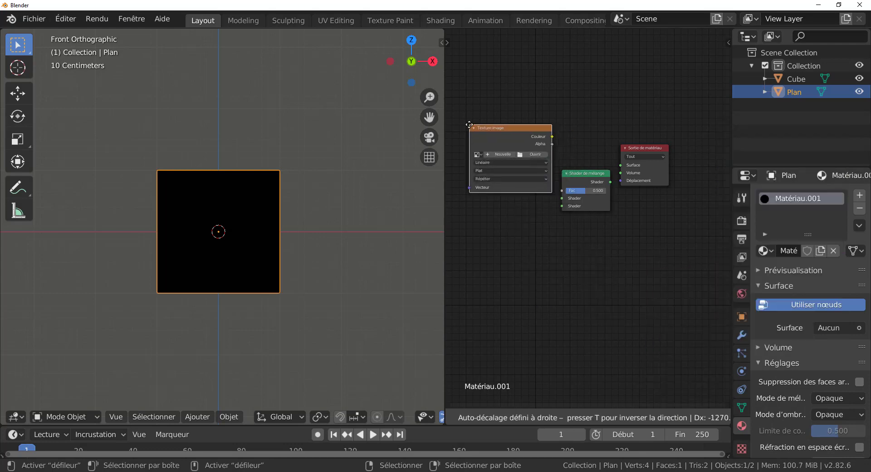
pyautogui.click(441, 125)
# Add a BSDF transparence node below the Texture image node
pyautogui.click(647, 415)
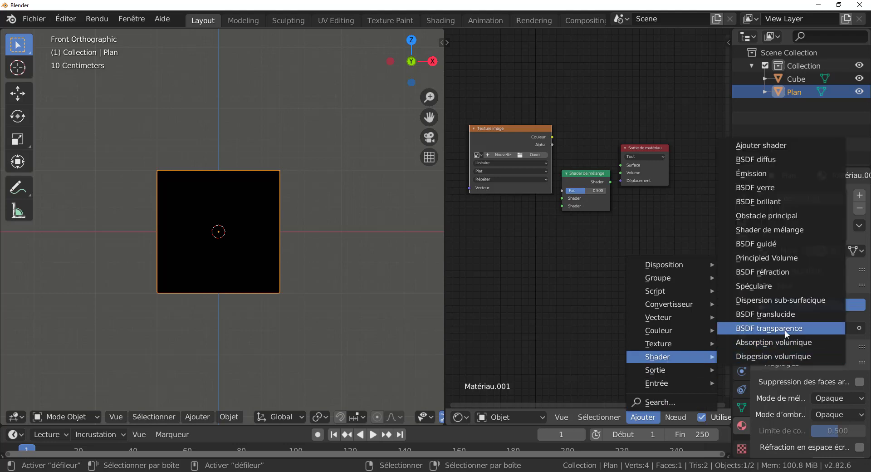
pyautogui.click(786, 334)
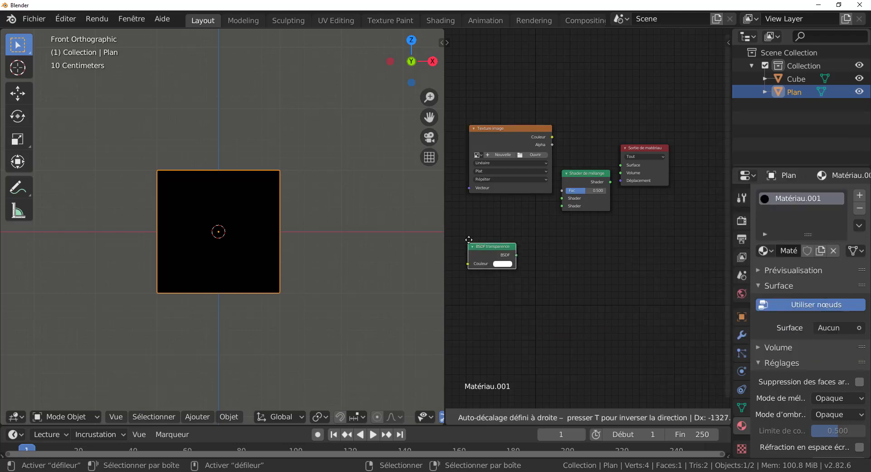
pyautogui.click(525, 229)
# Space out the Texture image, material output and Shader de mélange nodes to leave room for connections
pyautogui.moveTo(503, 137); pyautogui.dragTo(494, 120)
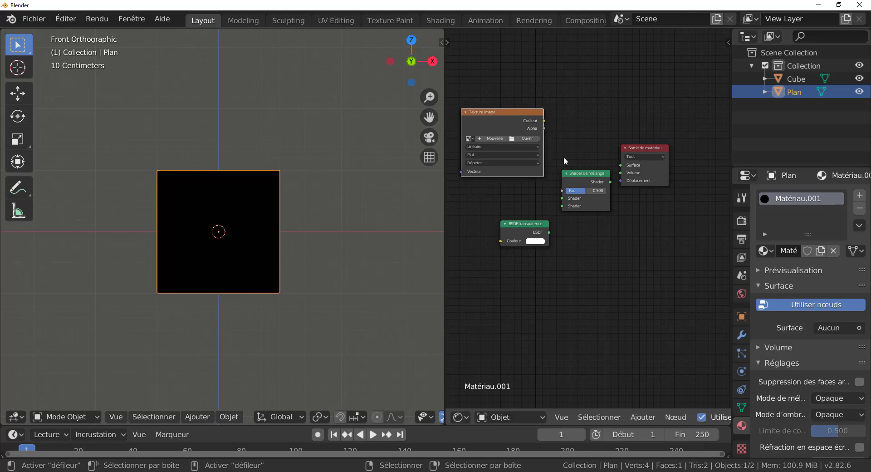
pyautogui.moveTo(651, 153); pyautogui.dragTo(668, 166)
pyautogui.moveTo(588, 174); pyautogui.dragTo(594, 161)
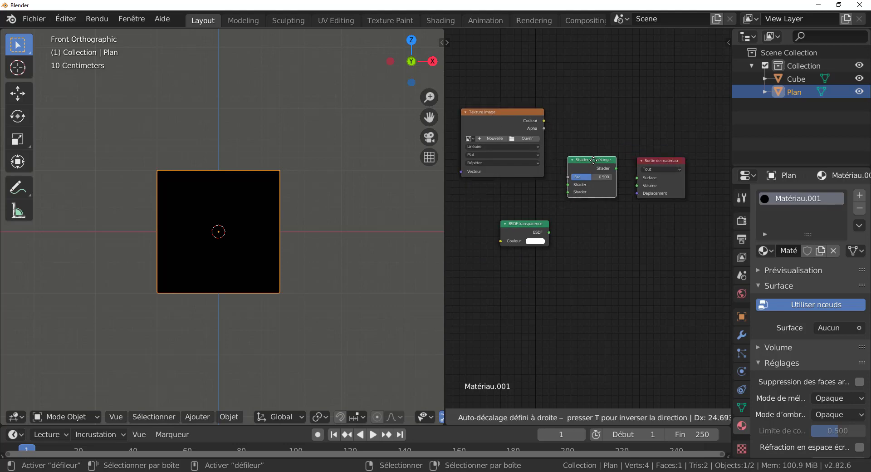
pyautogui.scroll(3, 592, 192)
pyautogui.moveTo(610, 257); pyautogui.dragTo(622, 263, button='middle')
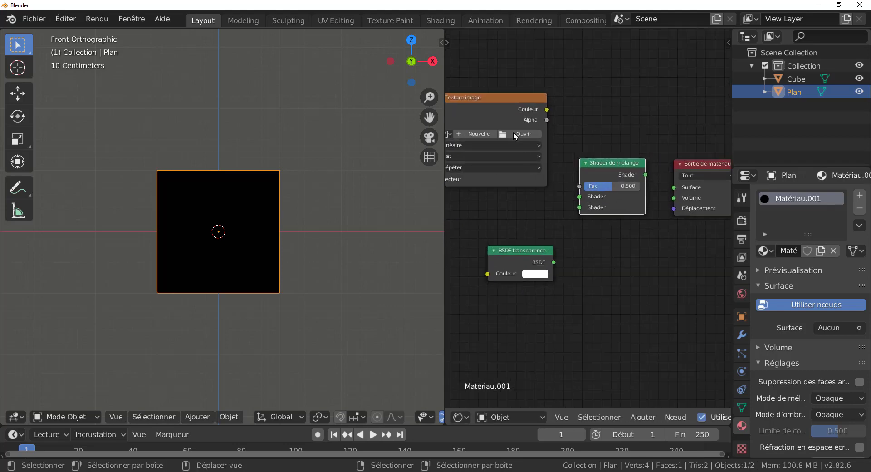
# Load arbre 17.png from the recent arbres folder into the Texture image node
pyautogui.click(516, 134)
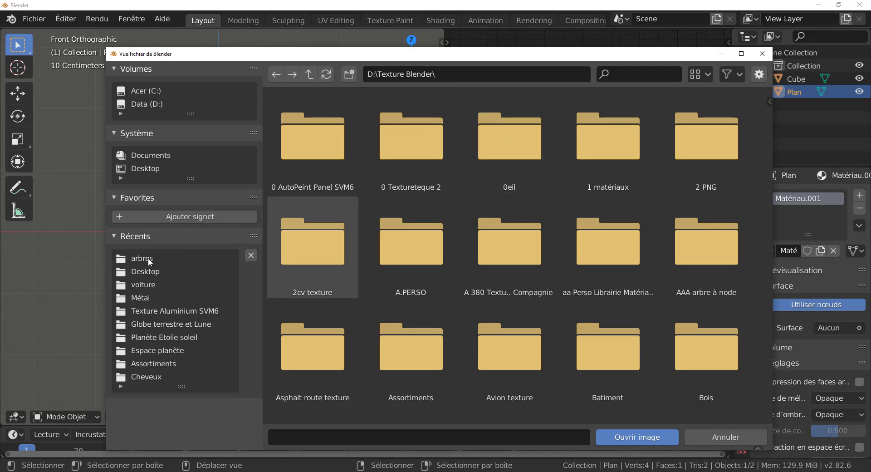
pyautogui.click(148, 258)
pyautogui.scroll(-5, 573, 268)
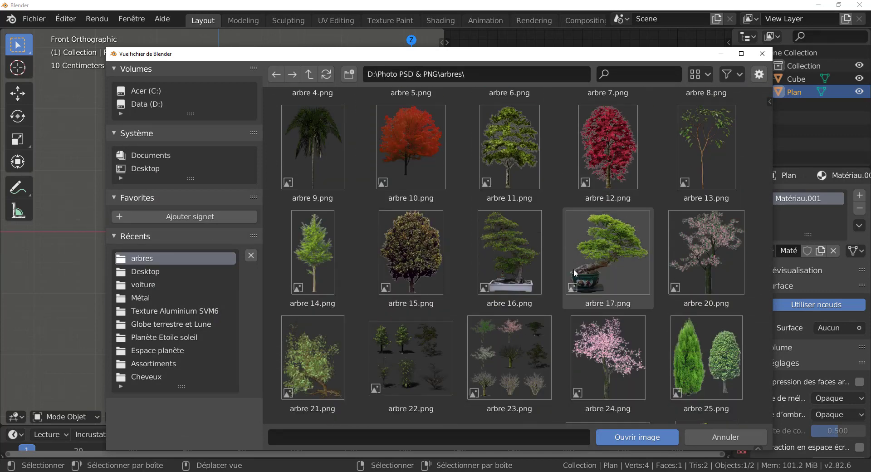
pyautogui.click(603, 247)
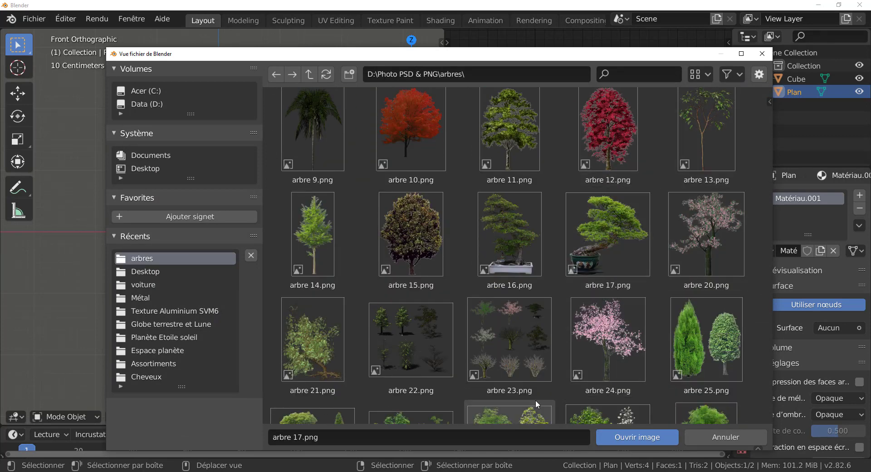
pyautogui.click(598, 246)
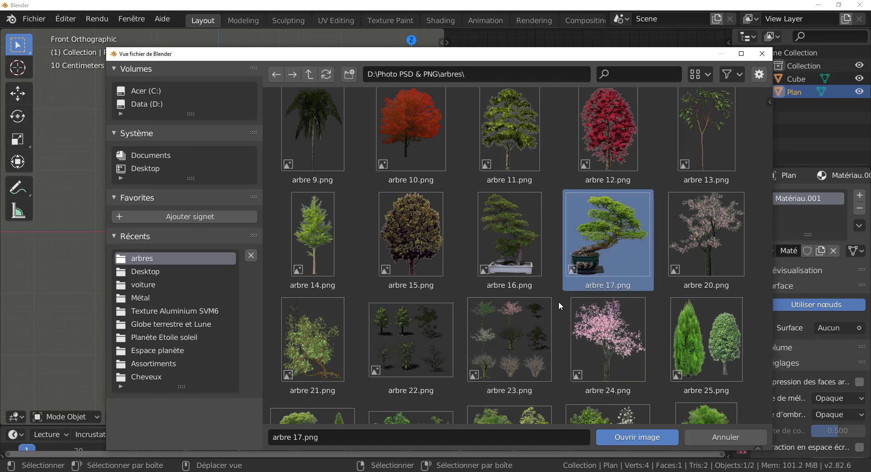
pyautogui.click(639, 437)
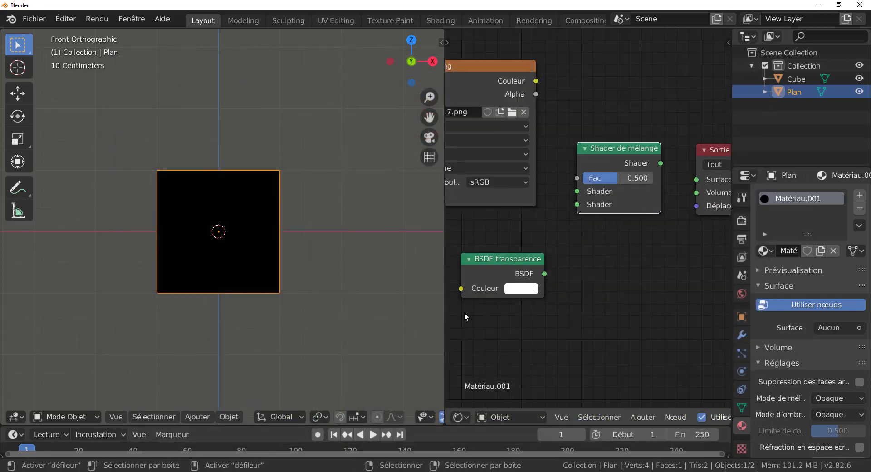
# Connect the image's Alpha to the Shader de mélange's Fac and the mix output to the material output's Surface
pyautogui.moveTo(595, 320); pyautogui.dragTo(647, 321, button='middle')
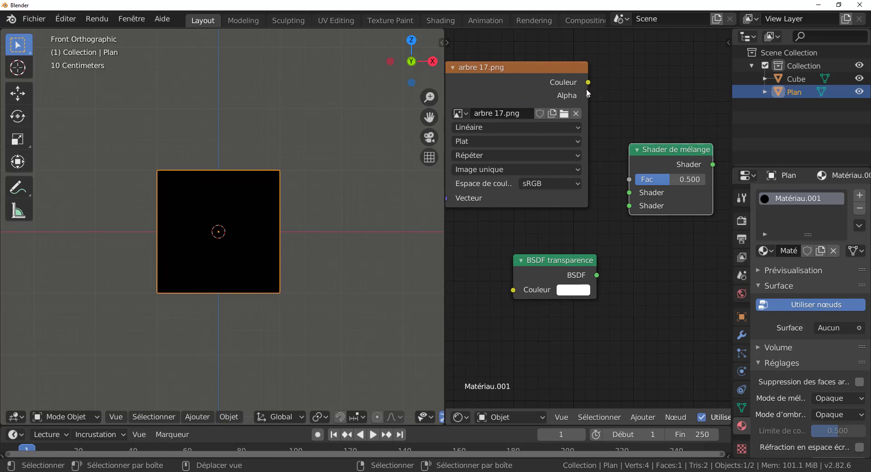
pyautogui.moveTo(588, 95); pyautogui.dragTo(635, 178)
pyautogui.scroll(-1, 661, 252)
pyautogui.moveTo(661, 252); pyautogui.dragTo(618, 259, button='middle')
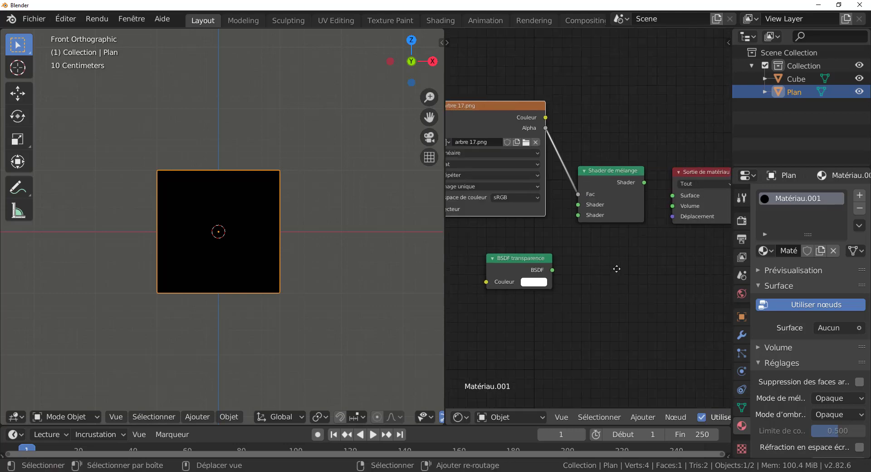
pyautogui.moveTo(643, 182); pyautogui.dragTo(663, 134)
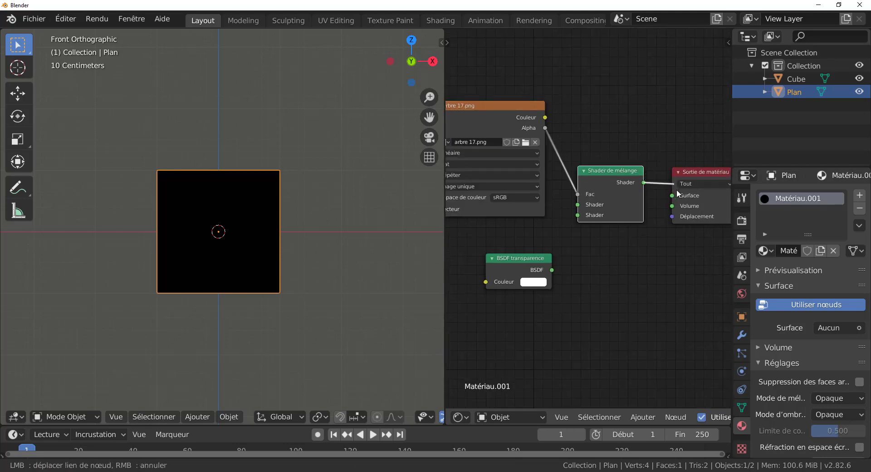
pyautogui.moveTo(676, 193); pyautogui.dragTo(675, 194)
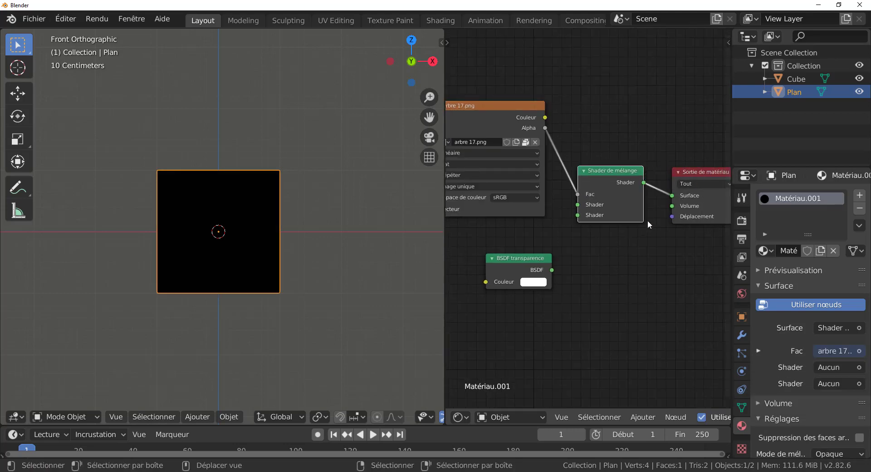
# Move the arbre 17.png node away from the mix node and connect the BSDF transparence to the first Shader input
pyautogui.moveTo(576, 281); pyautogui.dragTo(622, 272, button='middle')
pyautogui.scroll(-2, 608, 249)
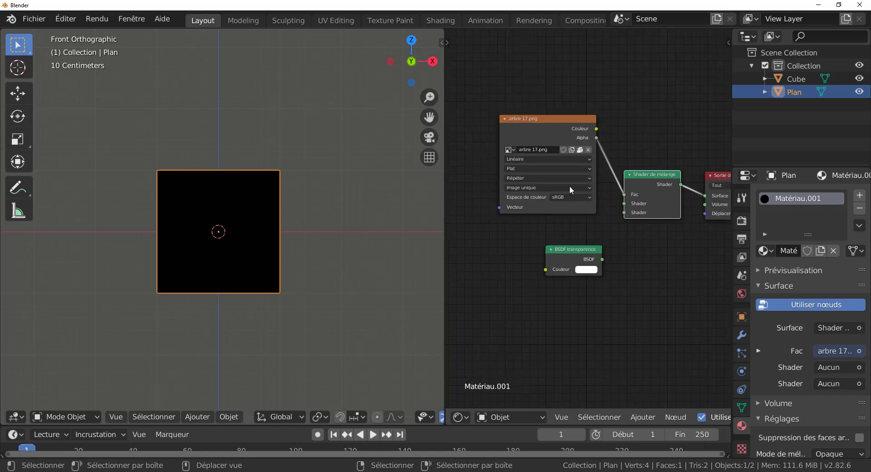
pyautogui.moveTo(550, 120); pyautogui.dragTo(514, 104)
pyautogui.moveTo(567, 256); pyautogui.dragTo(625, 205)
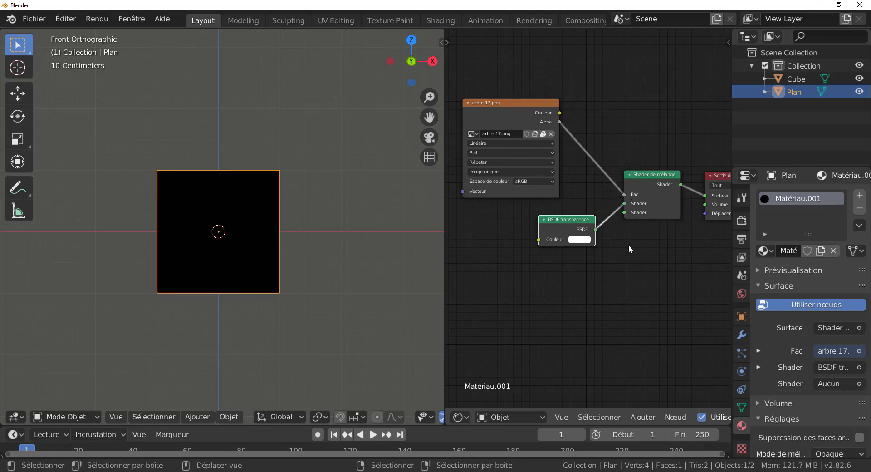
# Duplicate the arbre 17.png node below the BSDF transparence and connect the copy's Couleur to the second Shader input
pyautogui.click(503, 112)
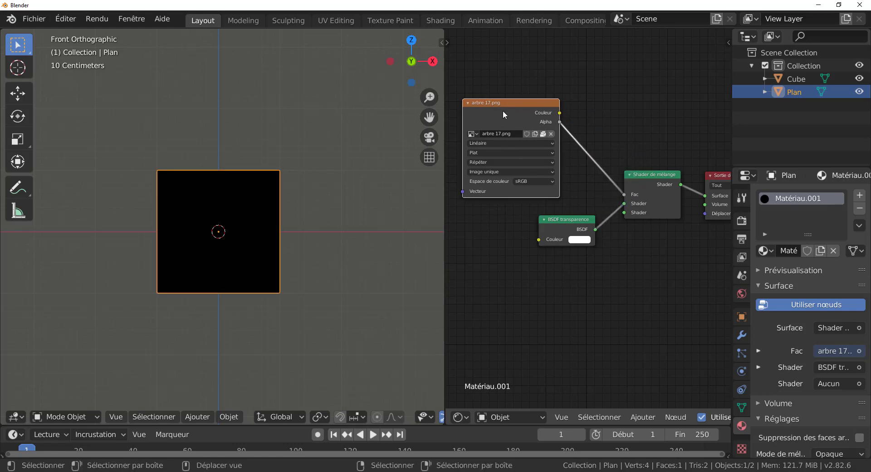
pyautogui.hotkey('shift', 'd')
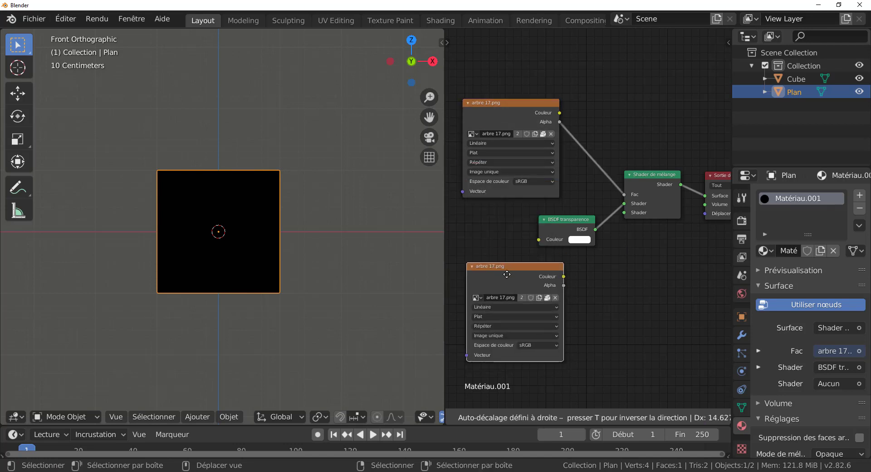
pyautogui.click(506, 274)
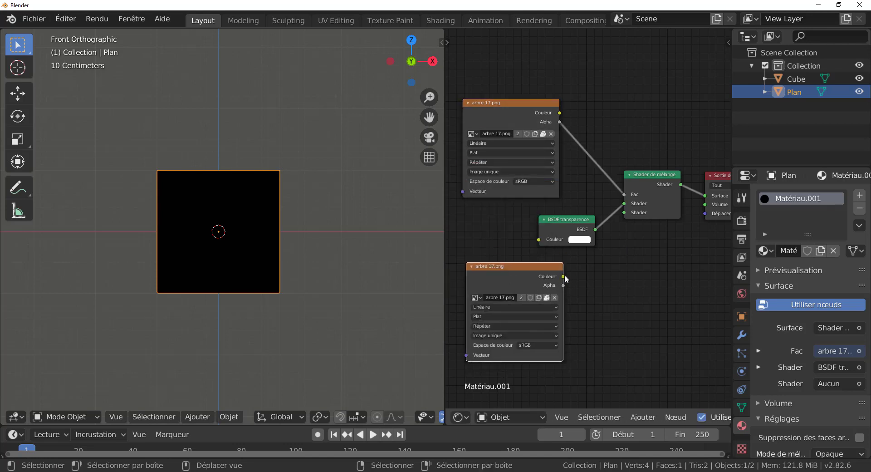
pyautogui.moveTo(563, 276); pyautogui.dragTo(534, 213)
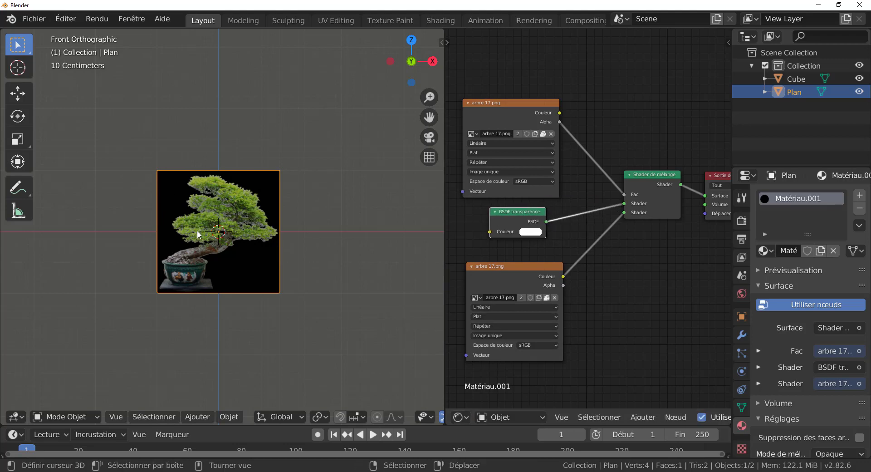
# Widen the properties area and set the material's Mode de mélange to Limitation alpha
pyautogui.scroll(2, 223, 270)
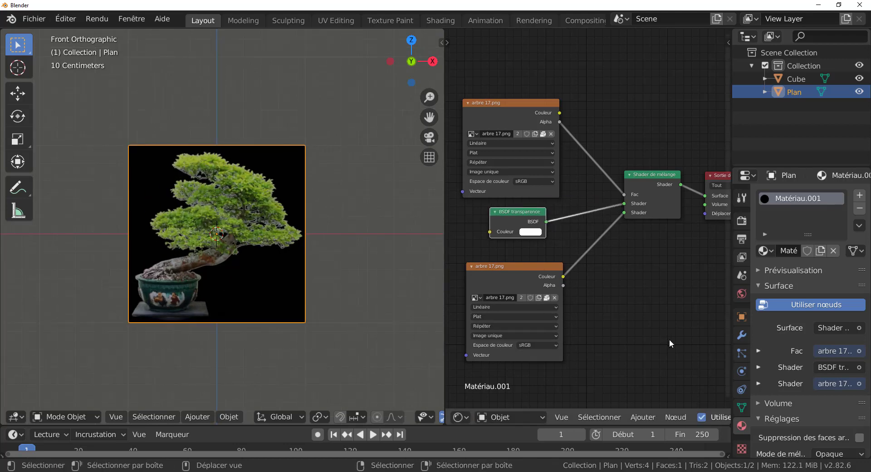
pyautogui.scroll(-6, 404, 416)
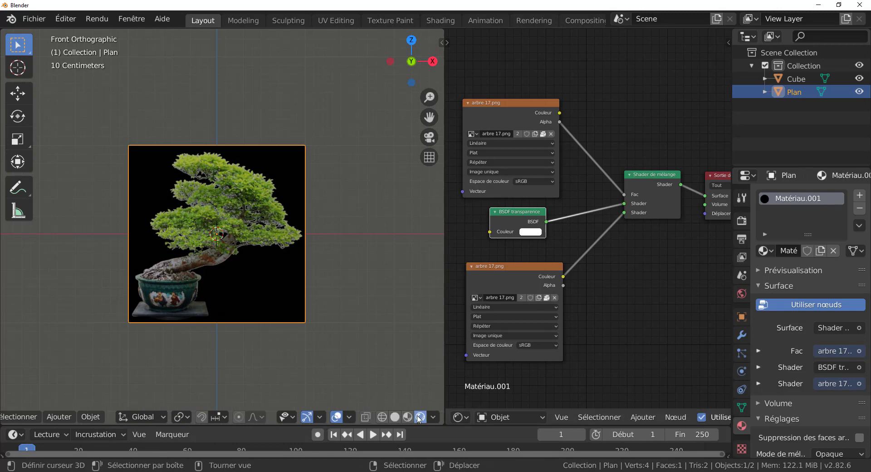
pyautogui.moveTo(673, 333); pyautogui.dragTo(641, 316, button='middle')
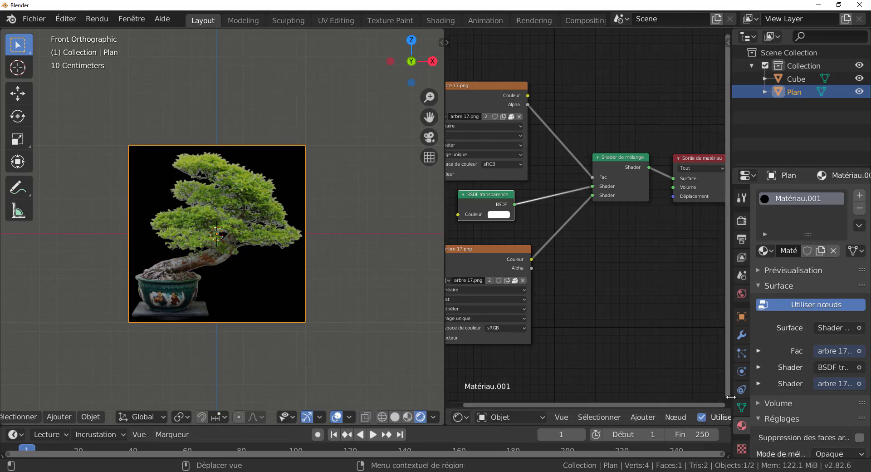
pyautogui.moveTo(731, 396); pyautogui.dragTo(646, 394)
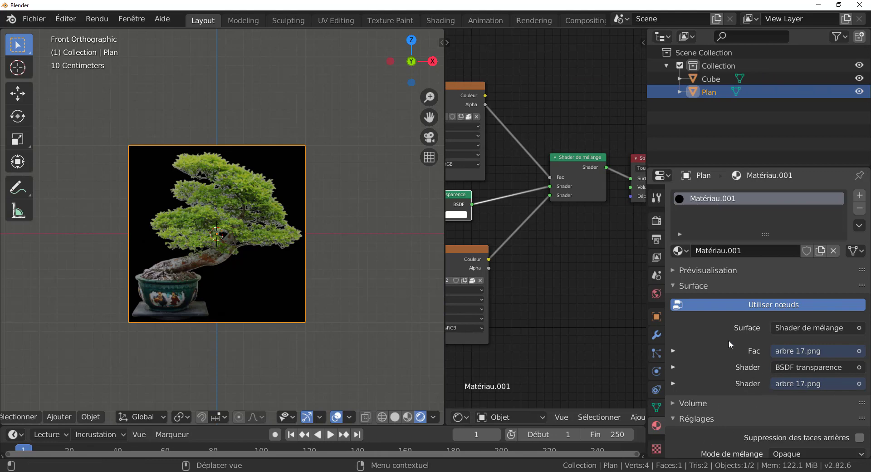
pyautogui.scroll(-5, 761, 410)
pyautogui.scroll(-3, 760, 408)
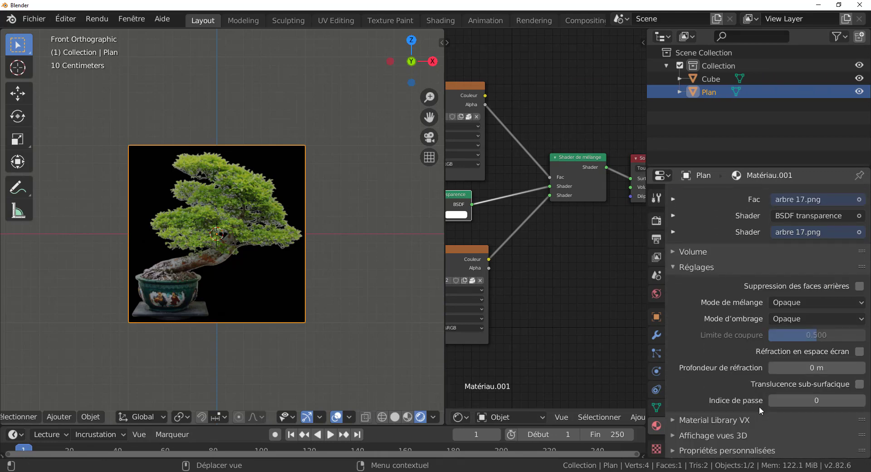
pyautogui.click(810, 303)
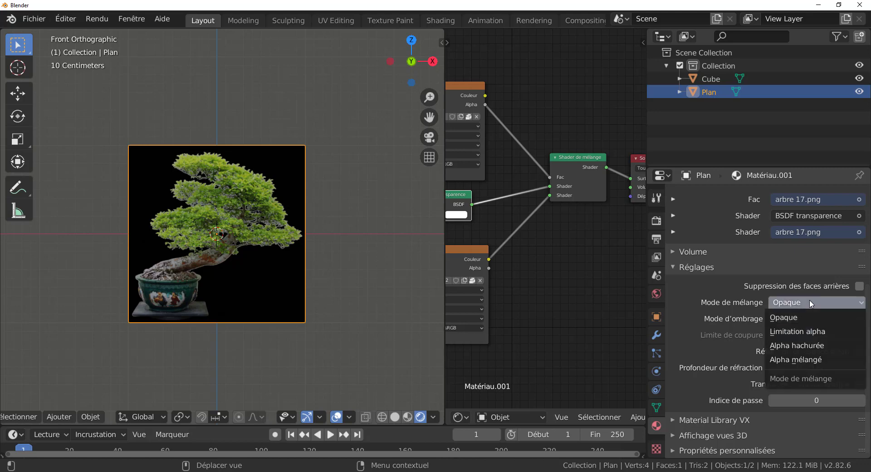
pyautogui.click(816, 333)
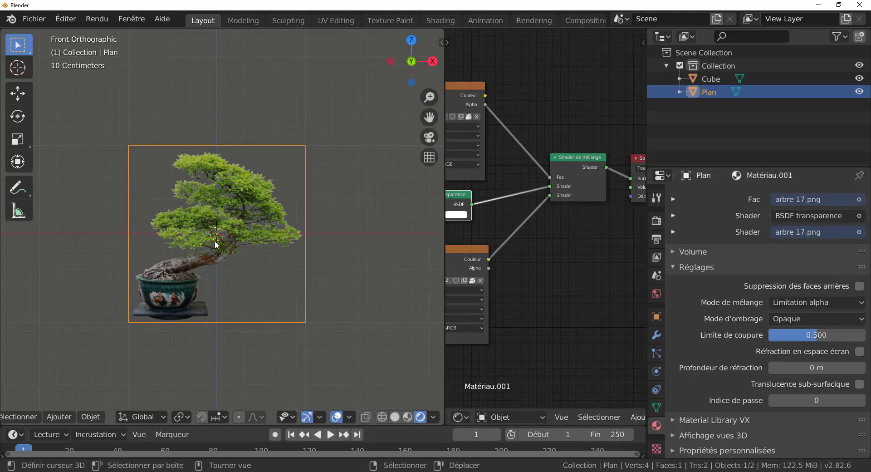
pyautogui.scroll(1, 237, 259)
pyautogui.scroll(-2, 237, 259)
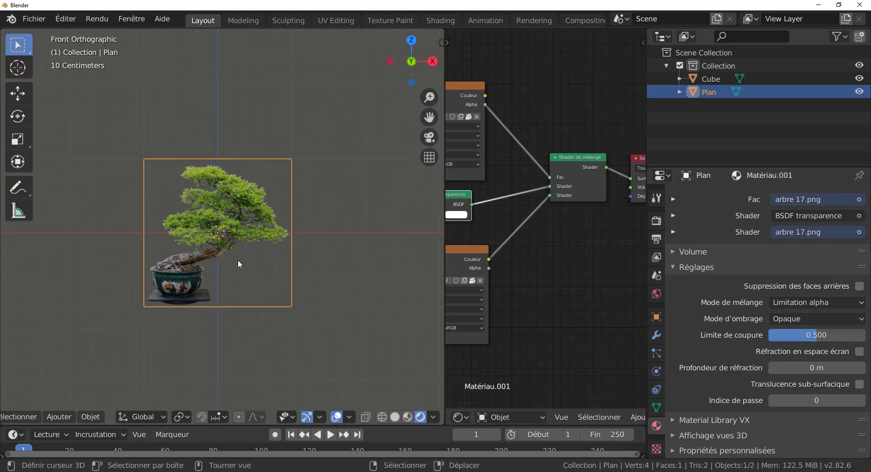
# Add a camera to the scene and look through it
pyautogui.click(93, 416)
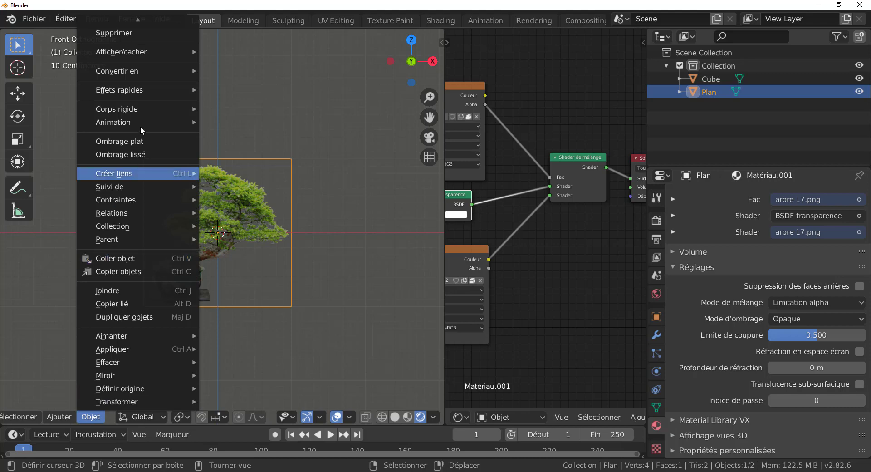
pyautogui.click(59, 417)
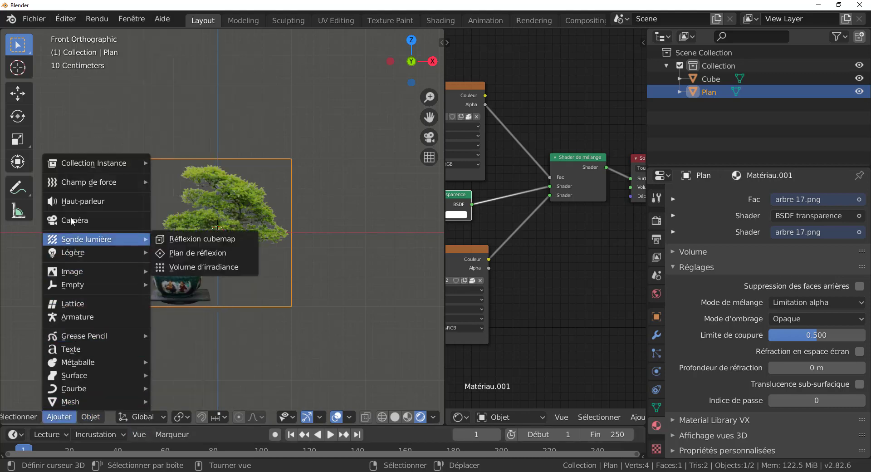
pyautogui.click(72, 220)
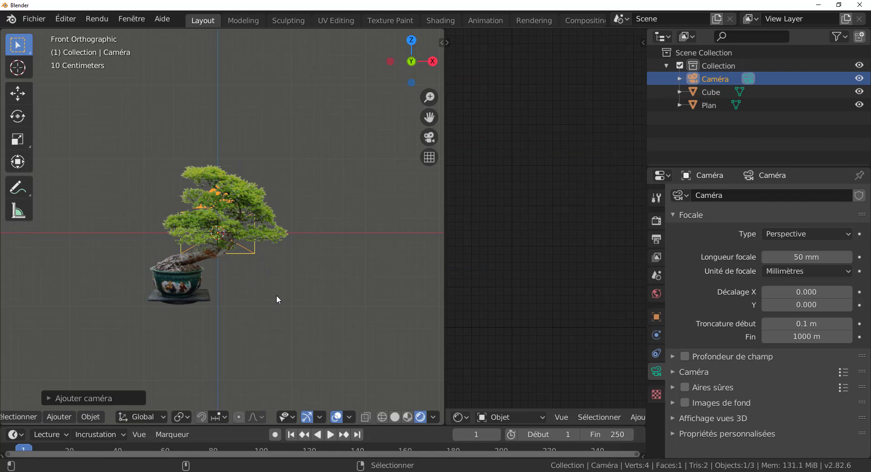
pyautogui.press('KP_0')
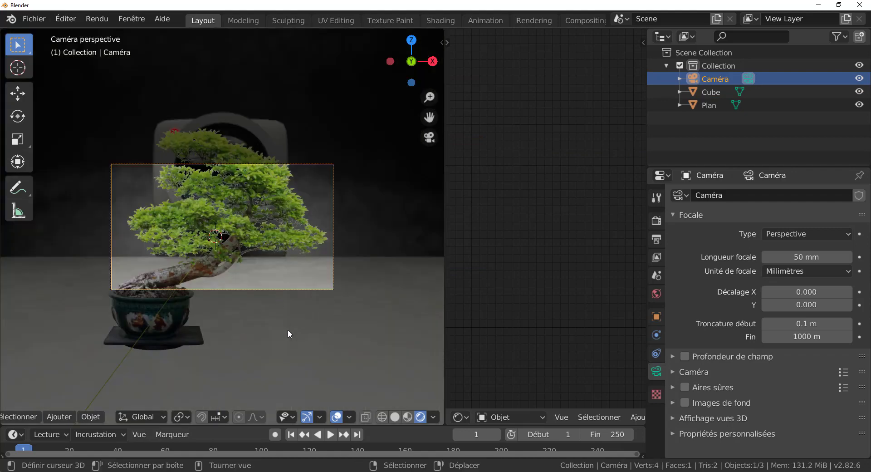
# Render the camera view, inspect the whole image and close the render window
pyautogui.press('F12')
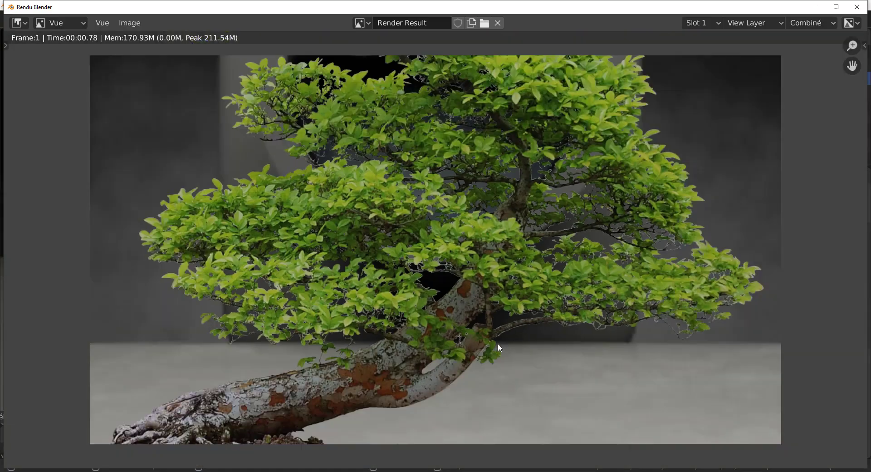
pyautogui.scroll(-3, 497, 342)
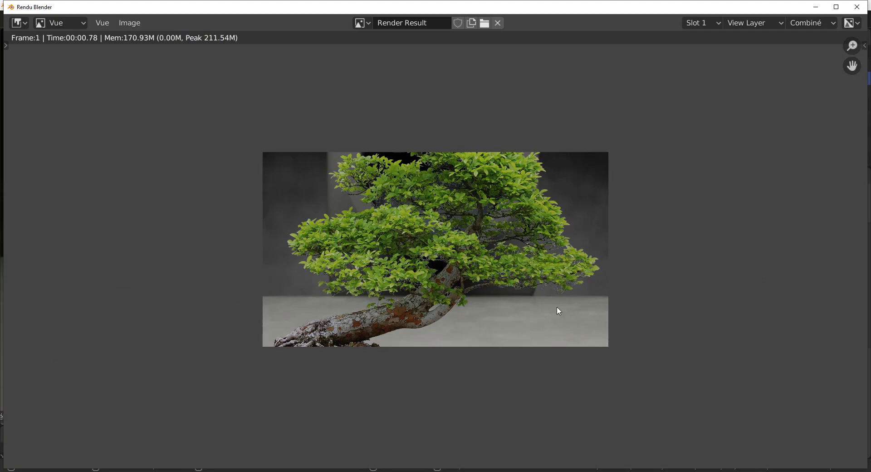
pyautogui.click(857, 7)
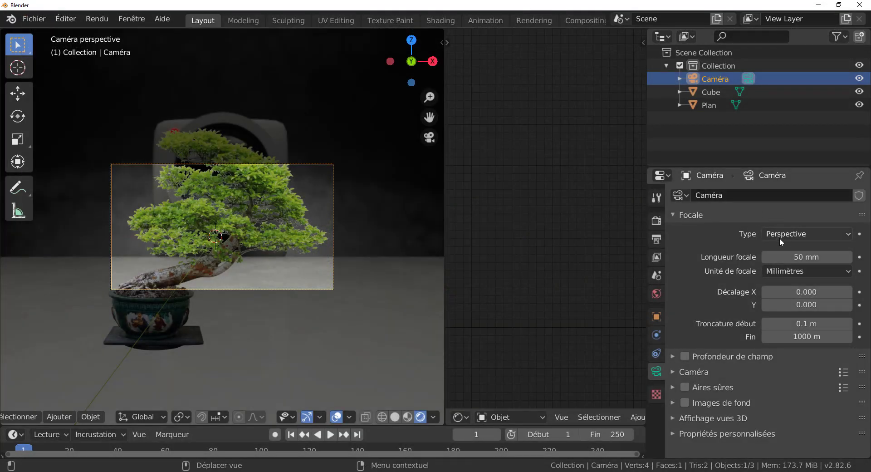
# Switch the scene's render engine to Cycles
pyautogui.scroll(3, 368, 273)
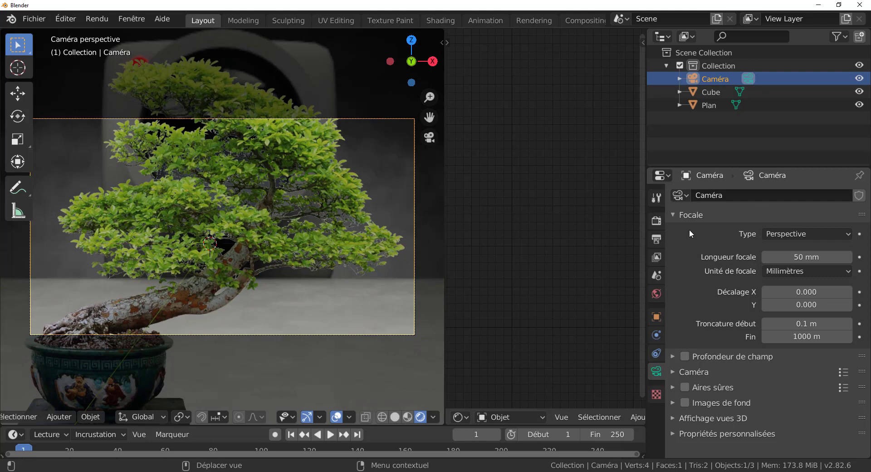
pyautogui.scroll(-1, 423, 269)
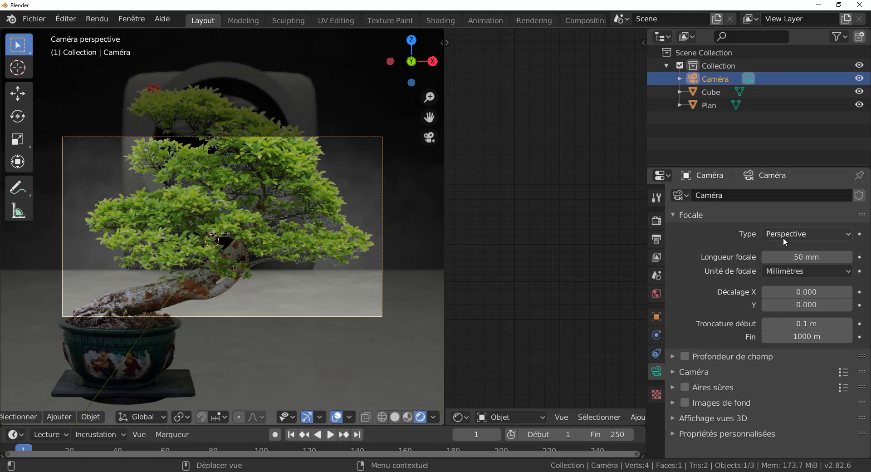
pyautogui.click(656, 221)
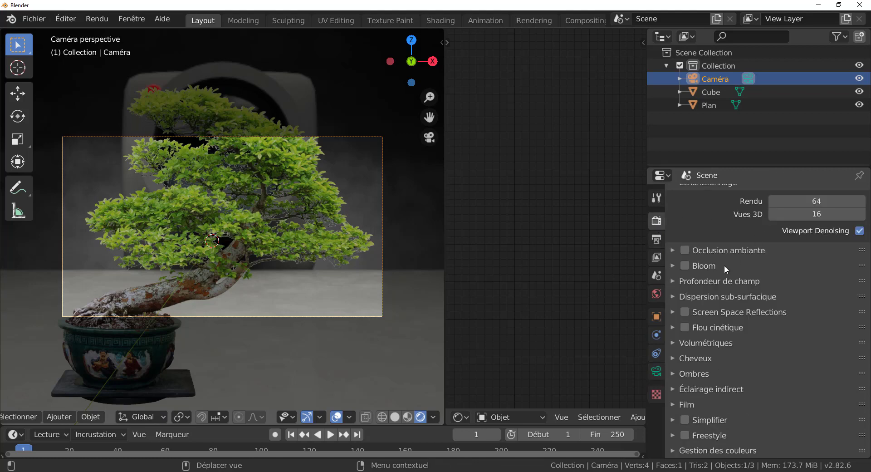
pyautogui.scroll(3, 724, 263)
pyautogui.click(802, 195)
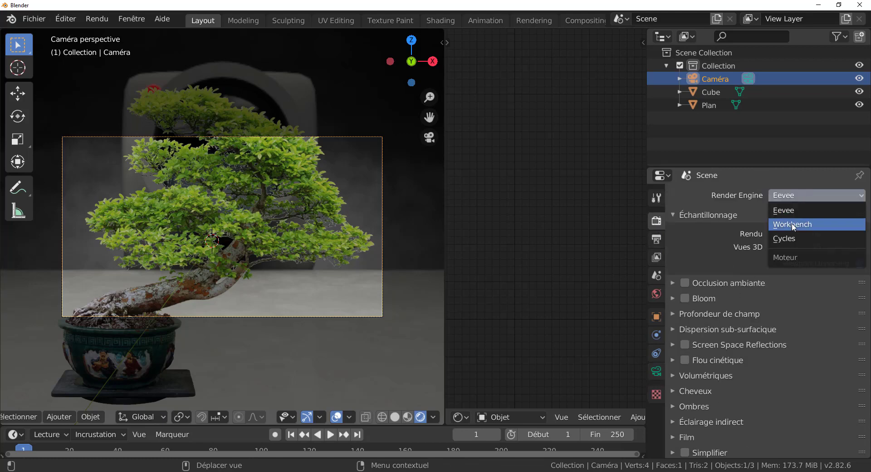
pyautogui.click(795, 238)
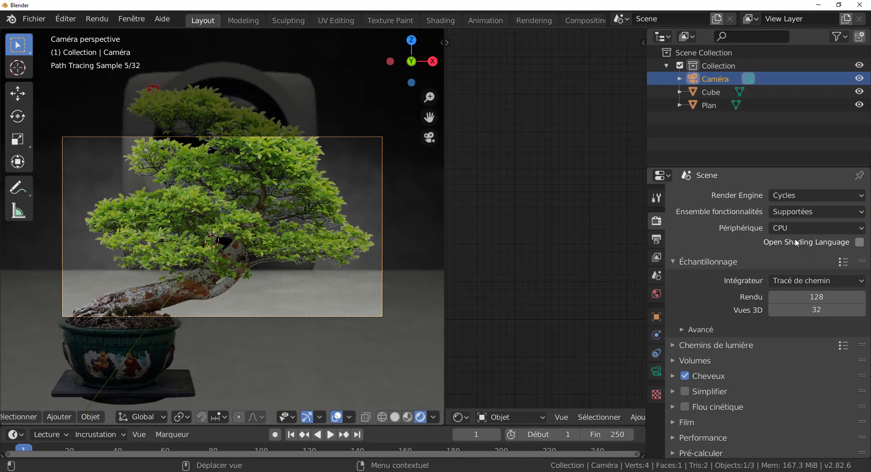
# Select the tree plane and review its shader node tree and material settings under Cycles
pyautogui.click(194, 218)
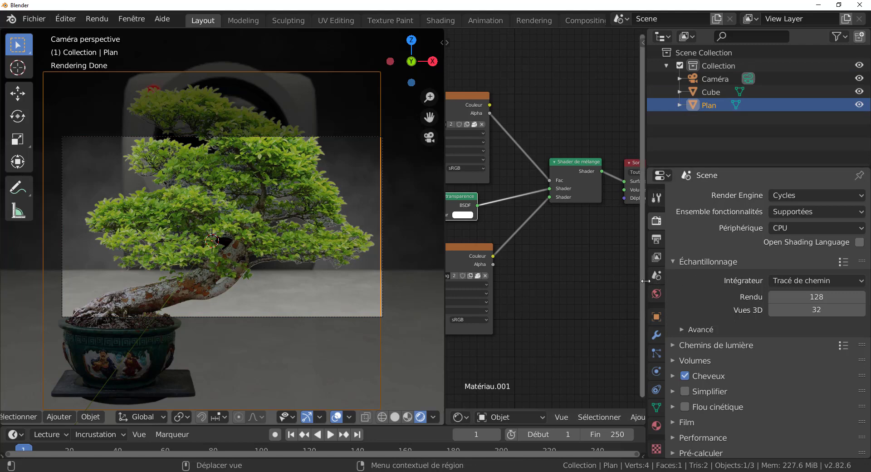
pyautogui.moveTo(646, 280); pyautogui.dragTo(773, 273)
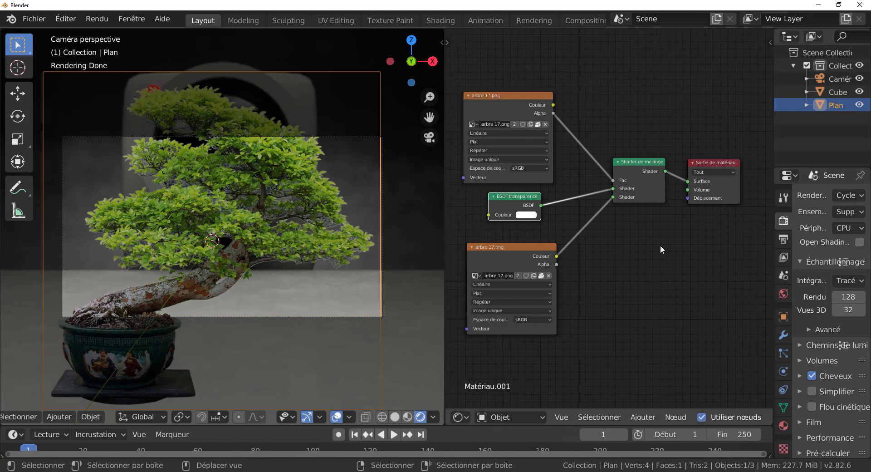
pyautogui.scroll(-3, 310, 232)
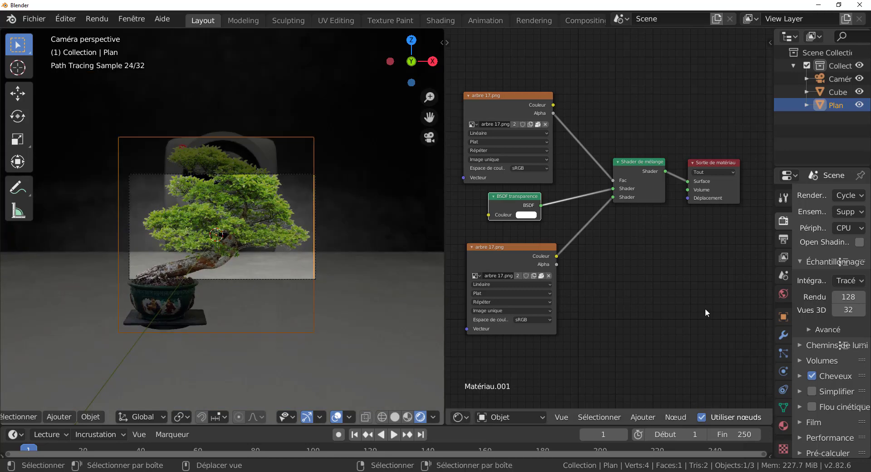
pyautogui.moveTo(704, 309); pyautogui.dragTo(665, 295, button='middle')
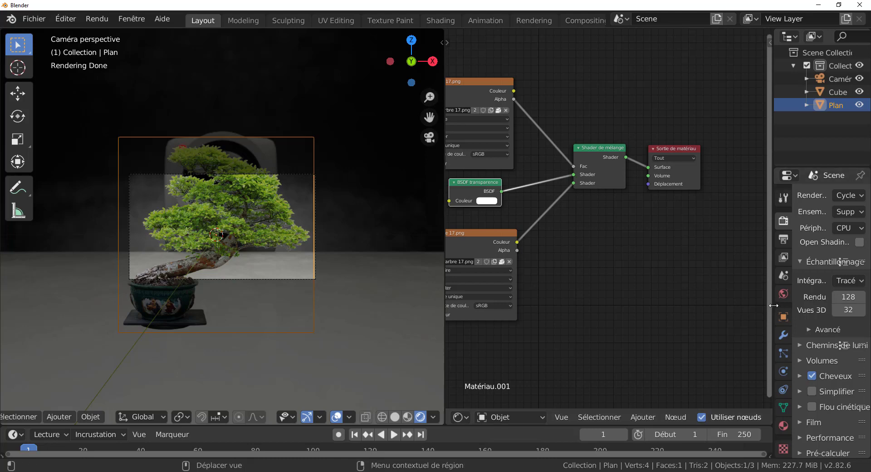
pyautogui.moveTo(774, 304); pyautogui.dragTo(643, 304)
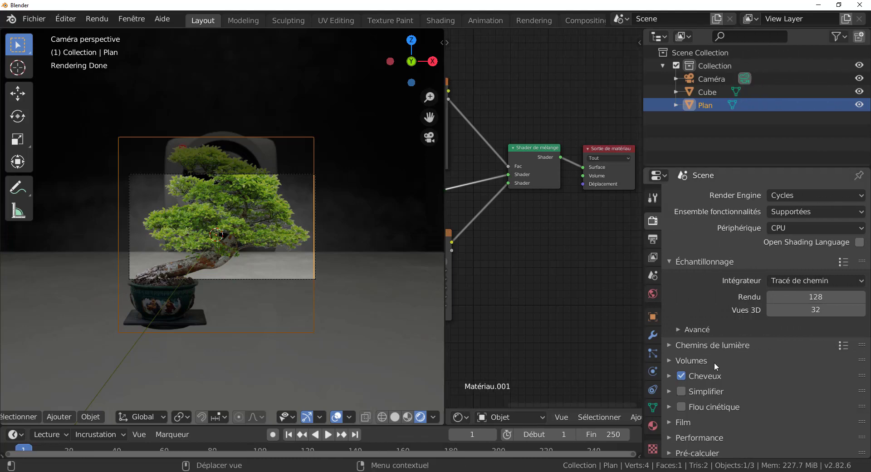
pyautogui.click(652, 425)
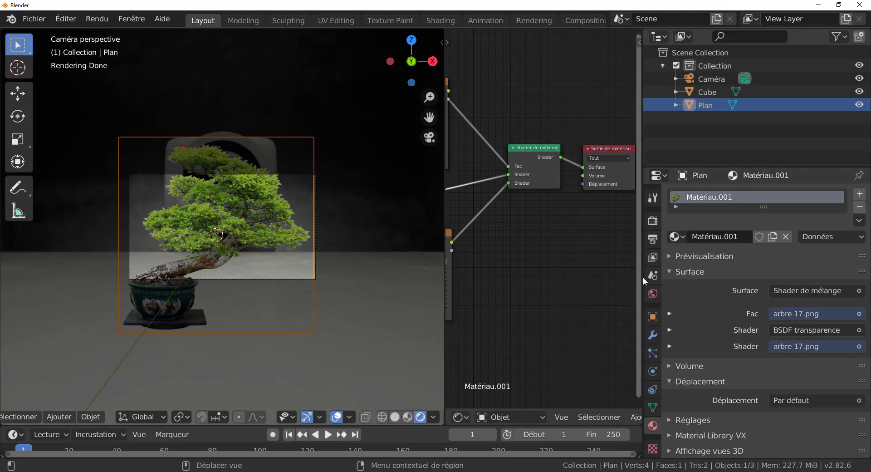
pyautogui.moveTo(641, 278); pyautogui.dragTo(829, 273)
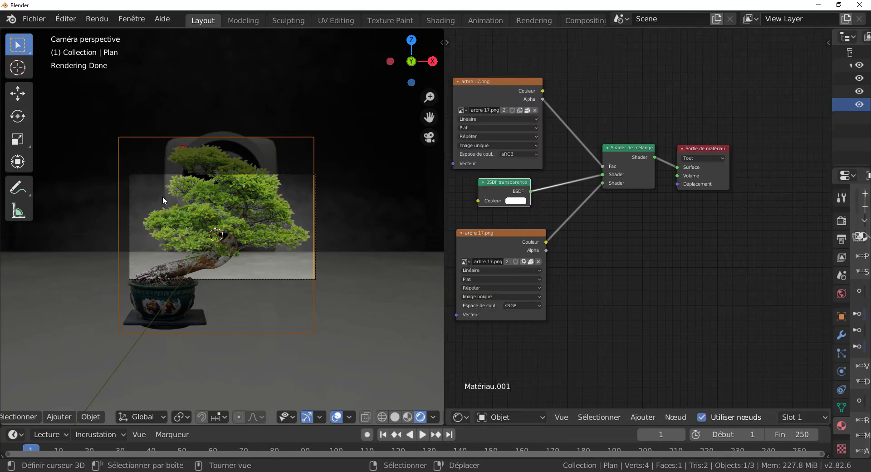
# Delete the tree plane and leave the camera view
pyautogui.press('x')
pyautogui.click(216, 249)
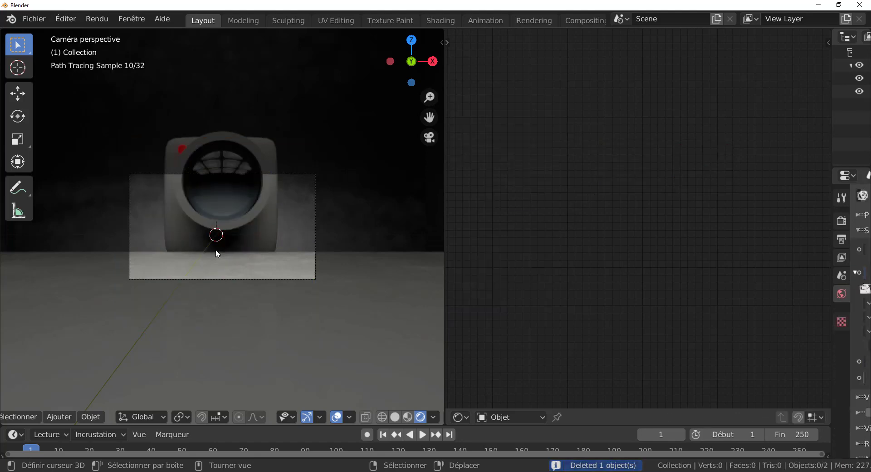
pyautogui.press('KP_0')
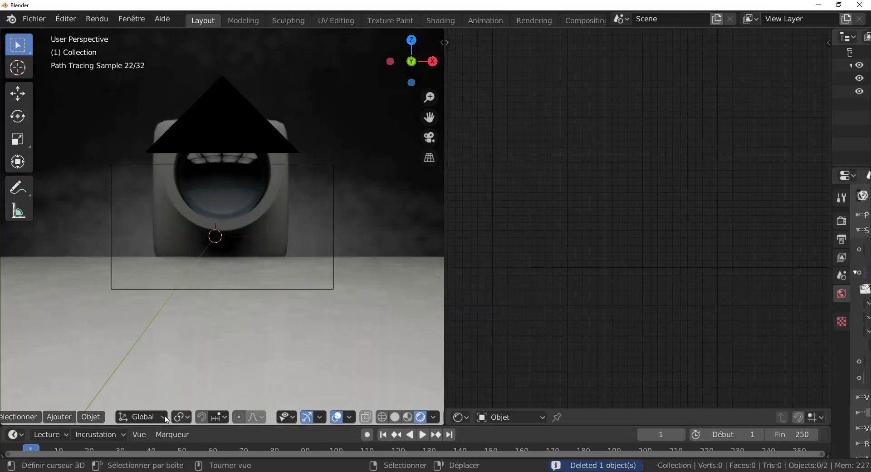
# Add a new plane mesh and rotate it 90 degrees around the X axis to stand it upright
pyautogui.click(58, 417)
pyautogui.moveTo(114, 401)
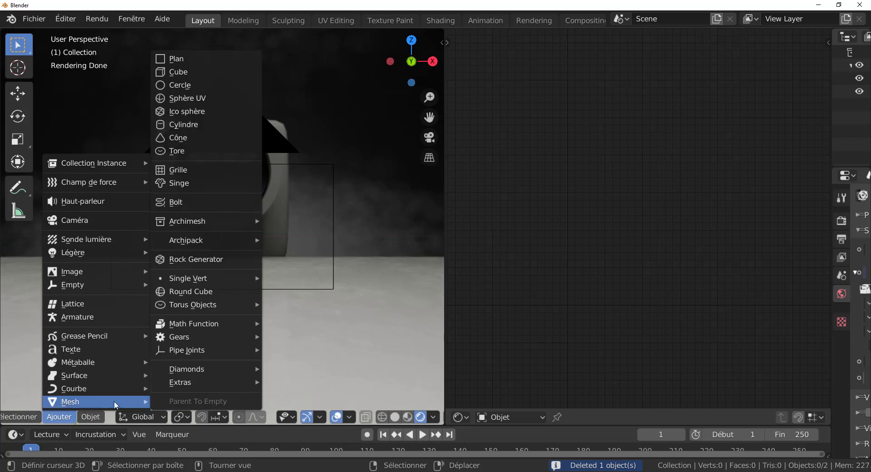
pyautogui.click(177, 59)
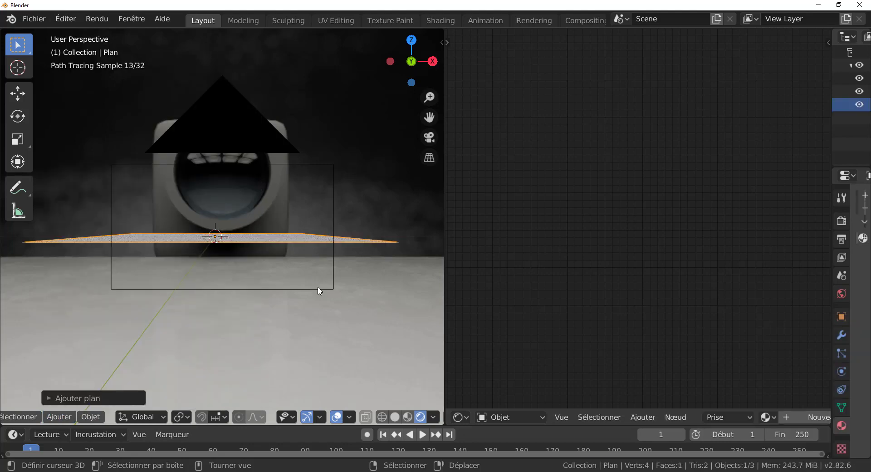
pyautogui.press('r')
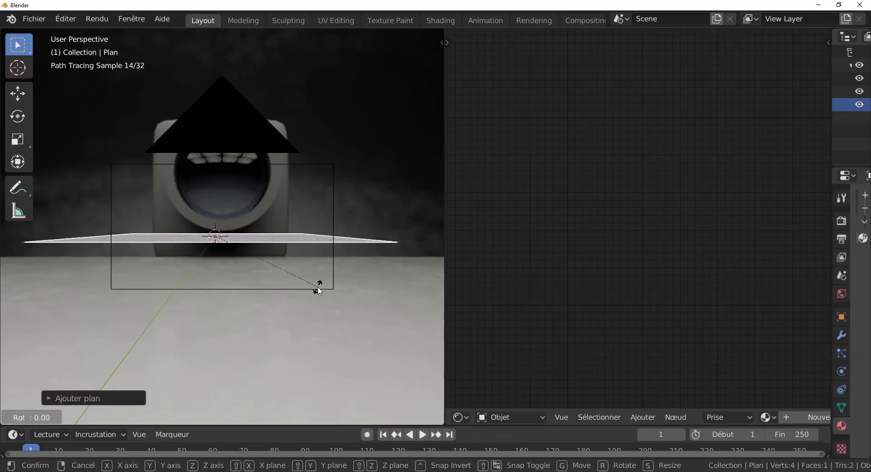
pyautogui.write('x')
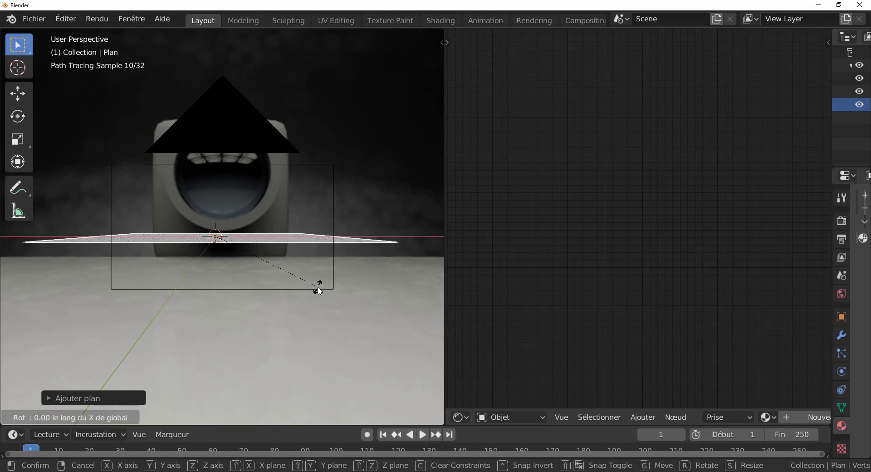
pyautogui.write('90')
pyautogui.press('Return')
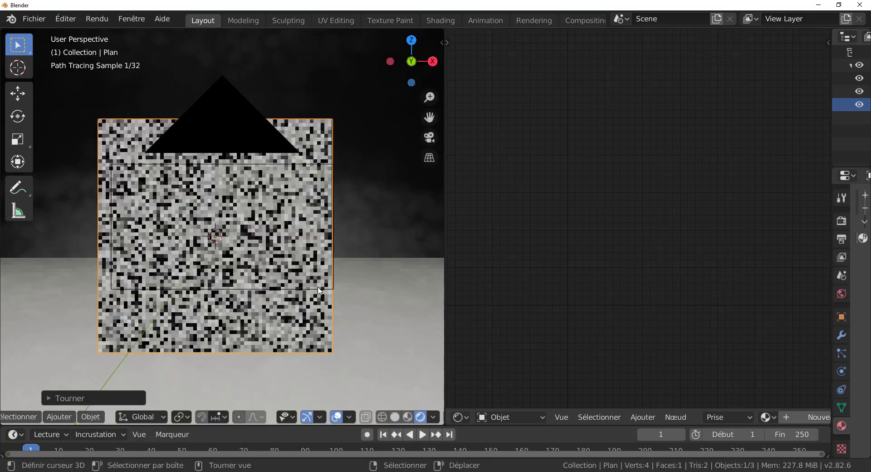
pyautogui.scroll(-4, 318, 289)
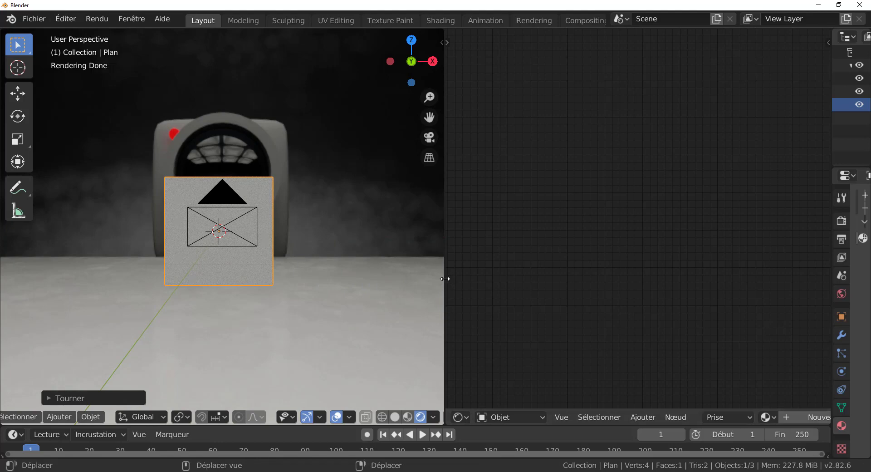
# Create a new material for the upright plane and delete its BSDF guidé node
pyautogui.moveTo(445, 279); pyautogui.dragTo(528, 259)
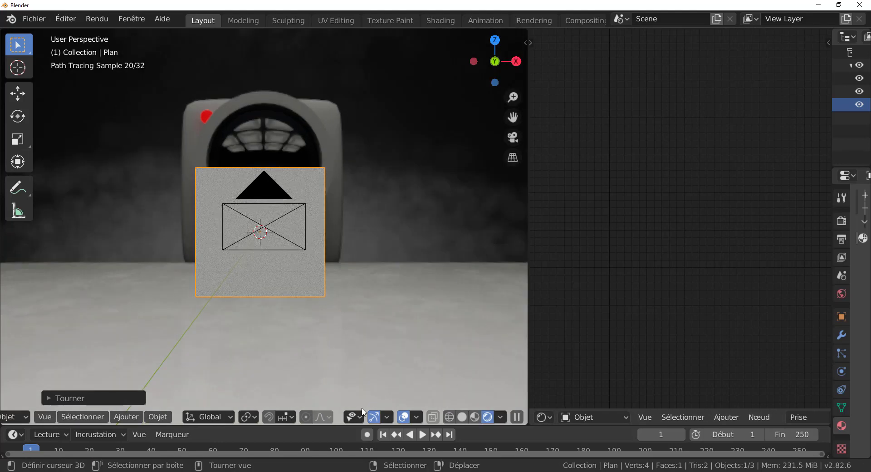
pyautogui.click(124, 416)
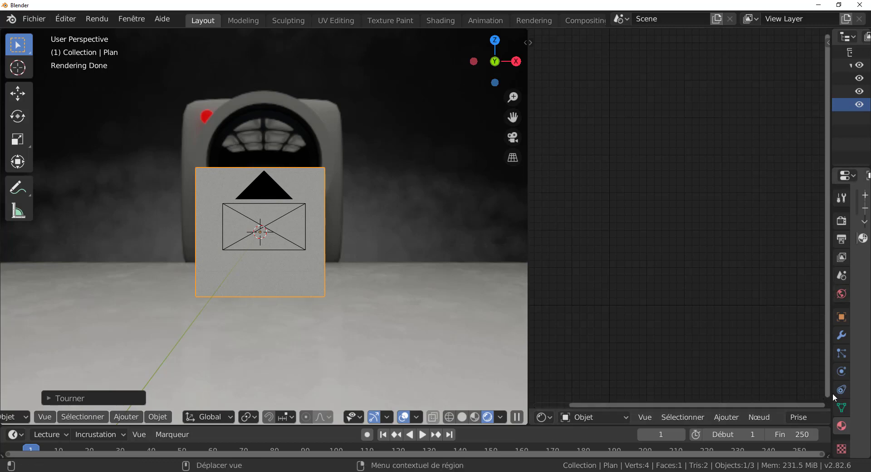
pyautogui.moveTo(831, 396); pyautogui.dragTo(689, 422)
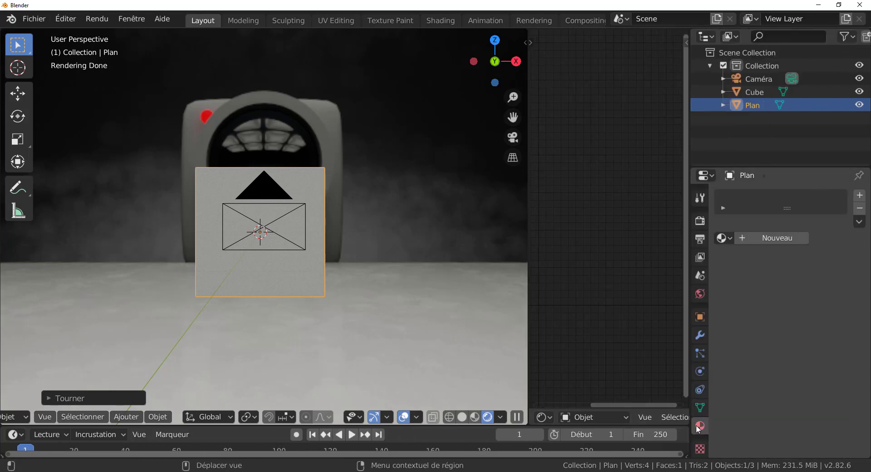
pyautogui.click(769, 243)
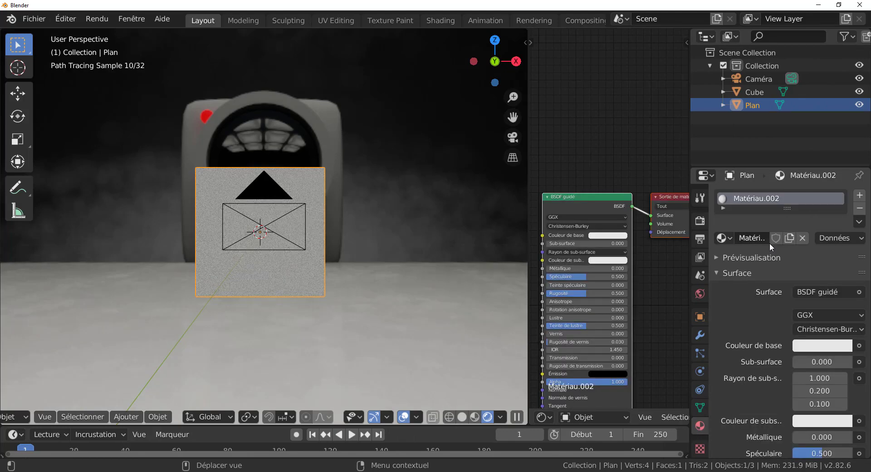
pyautogui.click(562, 195)
pyautogui.press('x')
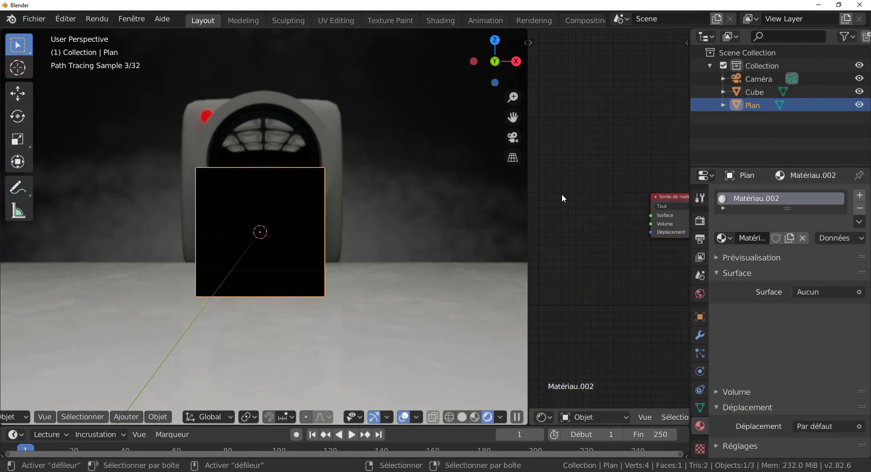
# Widen the node editor, add a Shader de mélange node and connect it to the material output's Surface input
pyautogui.moveTo(646, 285); pyautogui.dragTo(617, 262, button='middle')
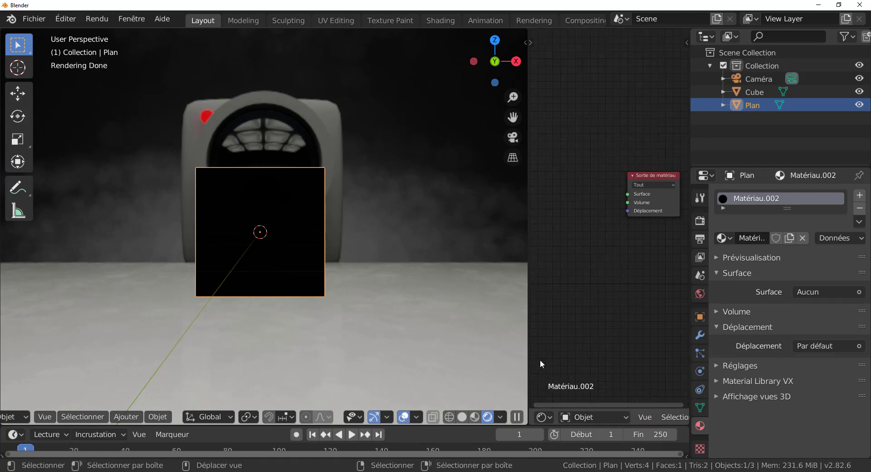
pyautogui.moveTo(529, 340); pyautogui.dragTo(428, 350)
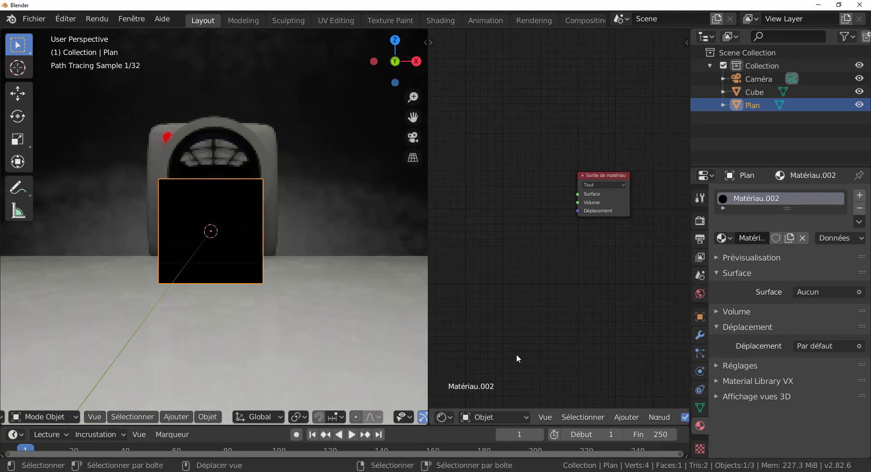
pyautogui.click(627, 417)
pyautogui.moveTo(649, 358)
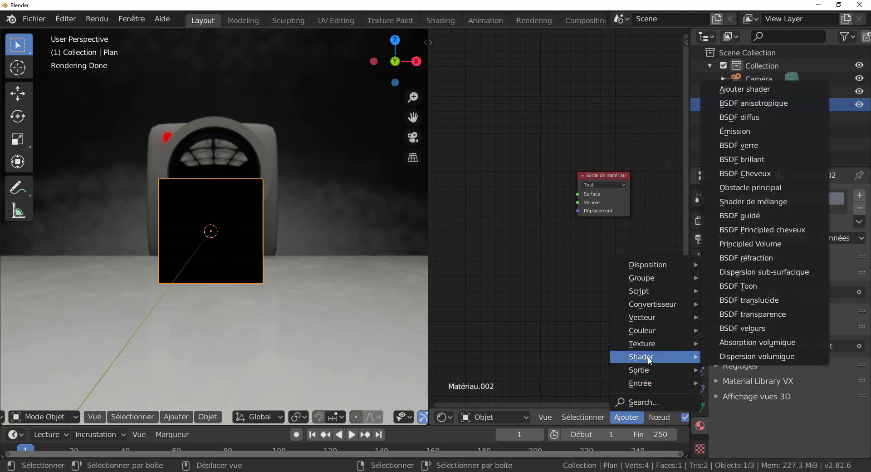
pyautogui.click(753, 201)
pyautogui.click(542, 207)
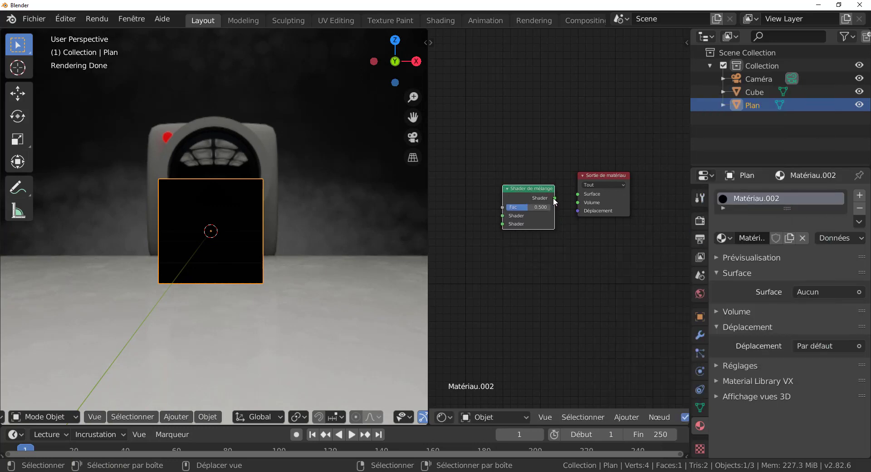
pyautogui.moveTo(554, 198); pyautogui.dragTo(530, 180)
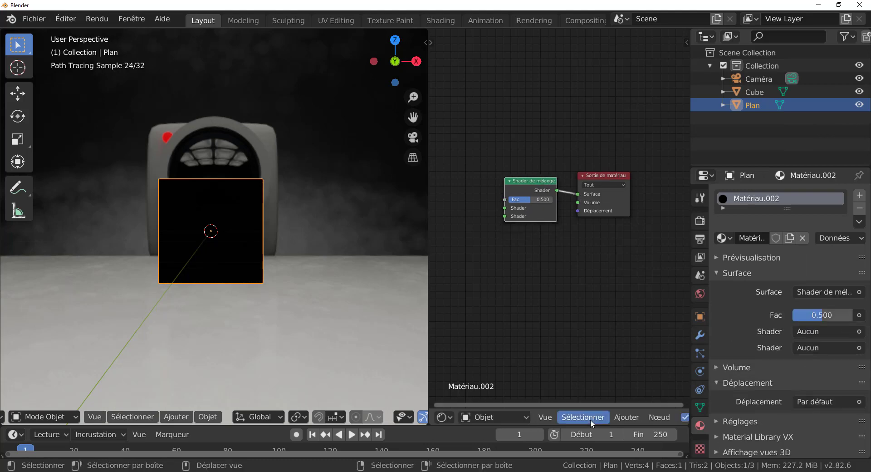
# Add a Texture image node and place it above and to the left of the mix shader
pyautogui.click(625, 417)
pyautogui.moveTo(641, 344)
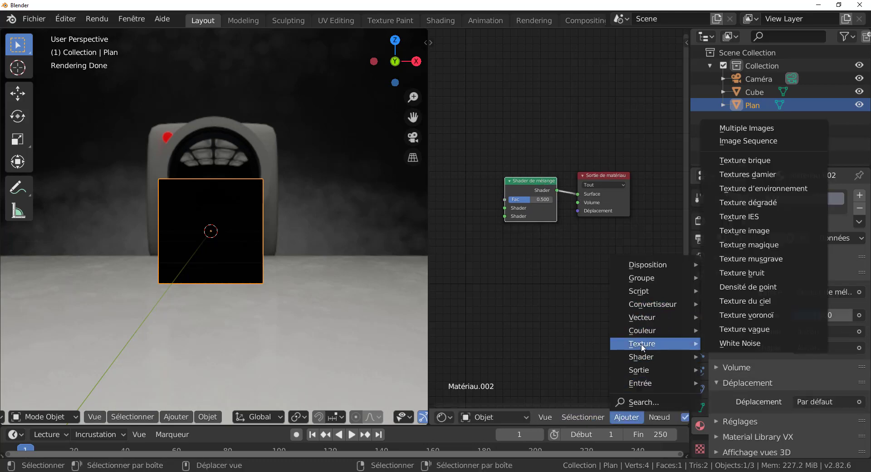
pyautogui.click(750, 232)
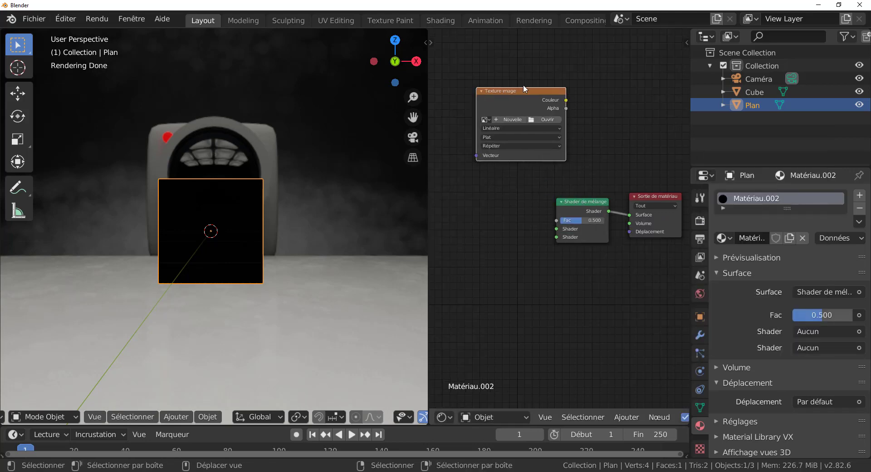
pyautogui.click(479, 117)
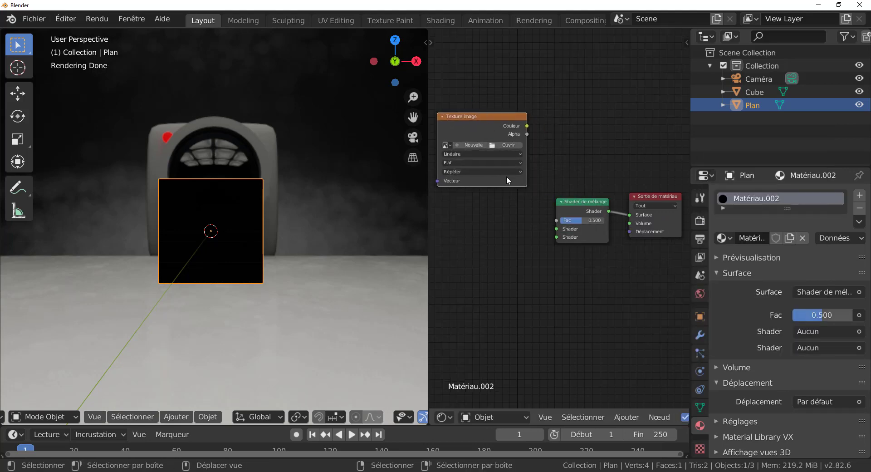
# Add a BSDF transparence node linked to the mix shader's first Shader input, and link the image texture's Alpha to Fac
pyautogui.click(625, 416)
pyautogui.moveTo(676, 357)
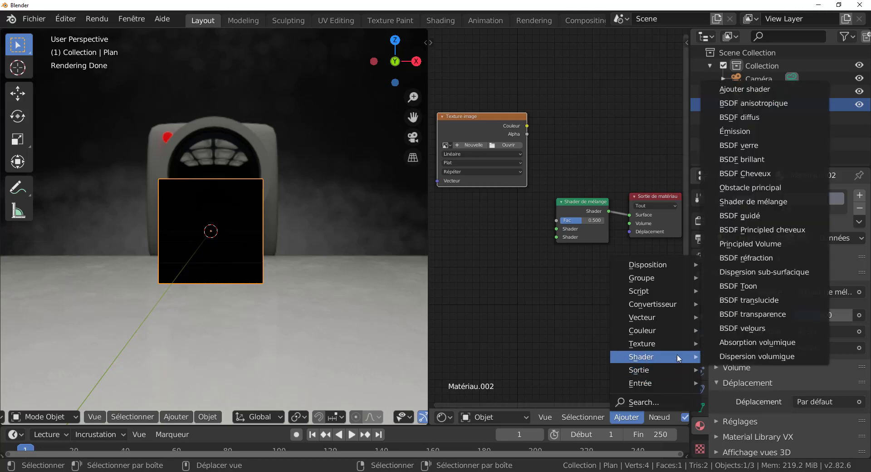
pyautogui.click(756, 314)
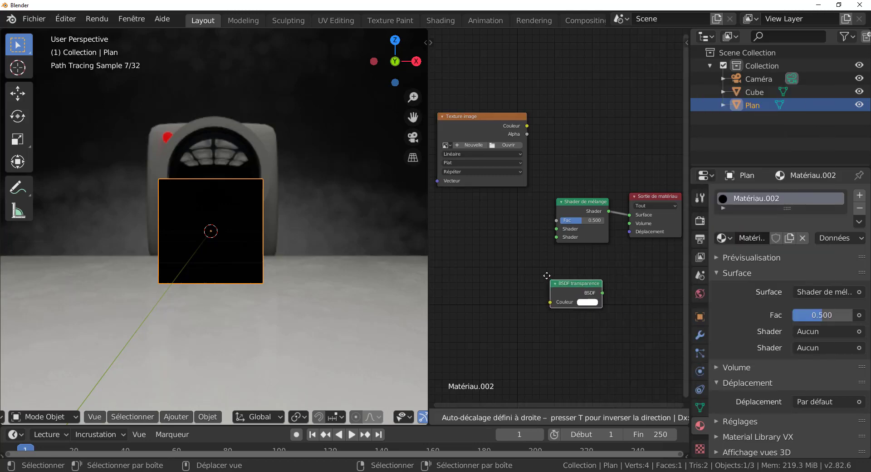
pyautogui.click(484, 250)
pyautogui.moveTo(534, 260); pyautogui.dragTo(517, 231)
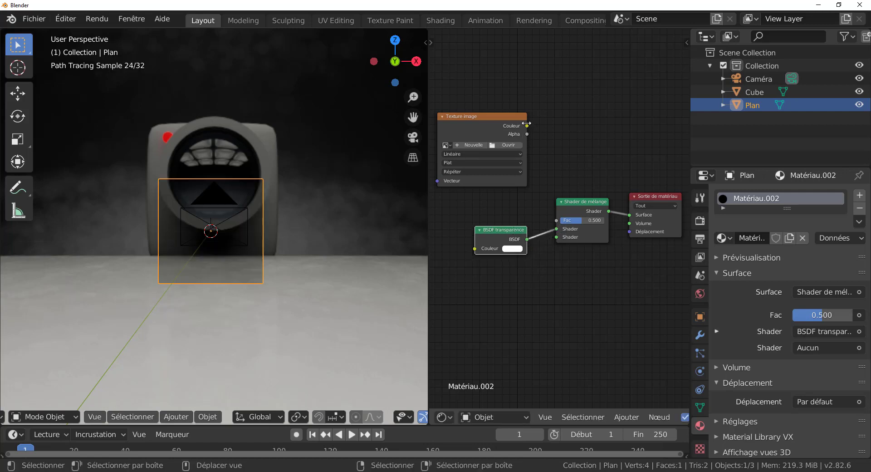
pyautogui.moveTo(527, 125); pyautogui.dragTo(546, 178)
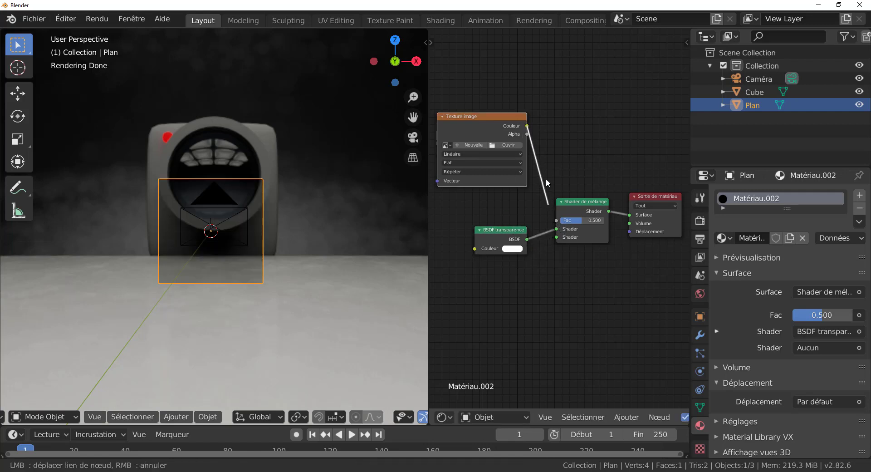
pyautogui.moveTo(528, 133); pyautogui.dragTo(561, 222)
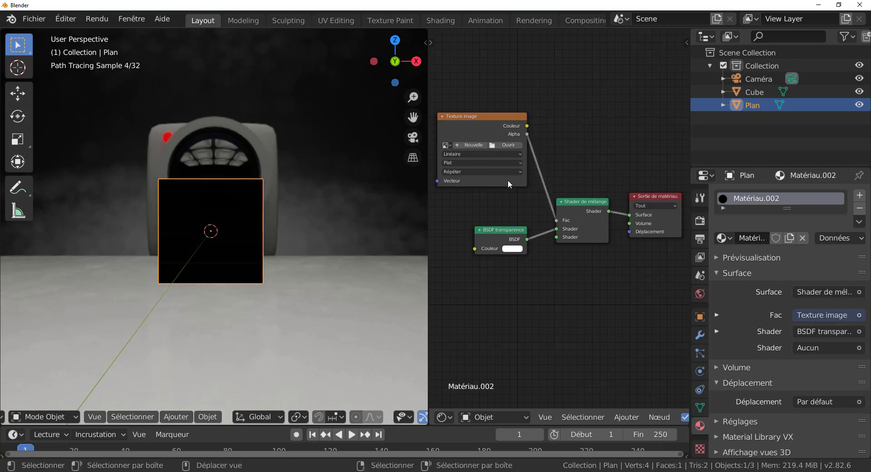
# Load the image arbre 17.png from the arbres folder into the Texture image node
pyautogui.click(499, 144)
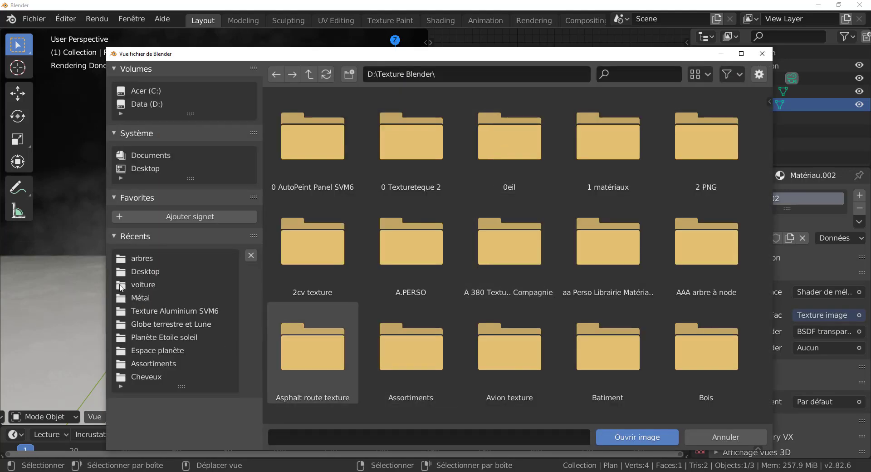
pyautogui.click(141, 258)
pyautogui.scroll(-5, 476, 318)
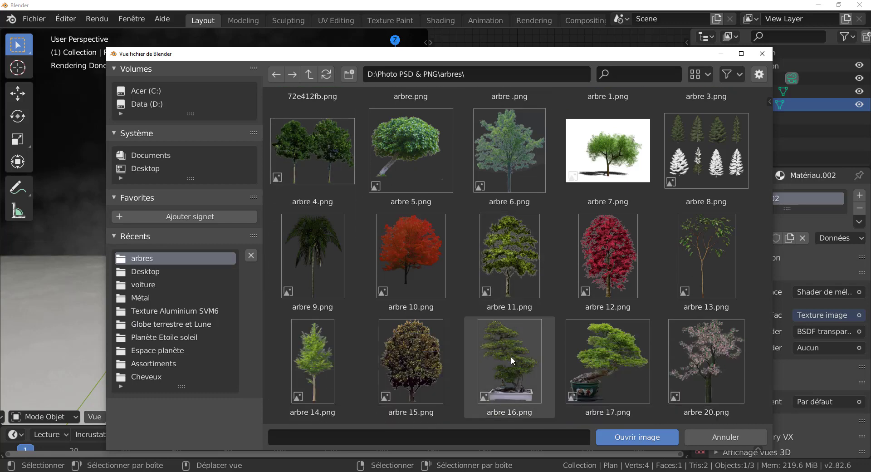
pyautogui.click(663, 356)
pyautogui.click(625, 363)
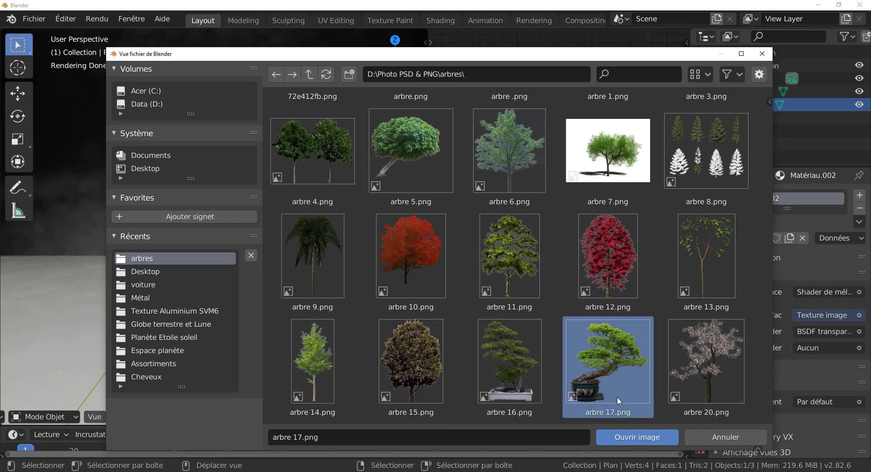
pyautogui.click(635, 437)
pyautogui.scroll(6, 245, 299)
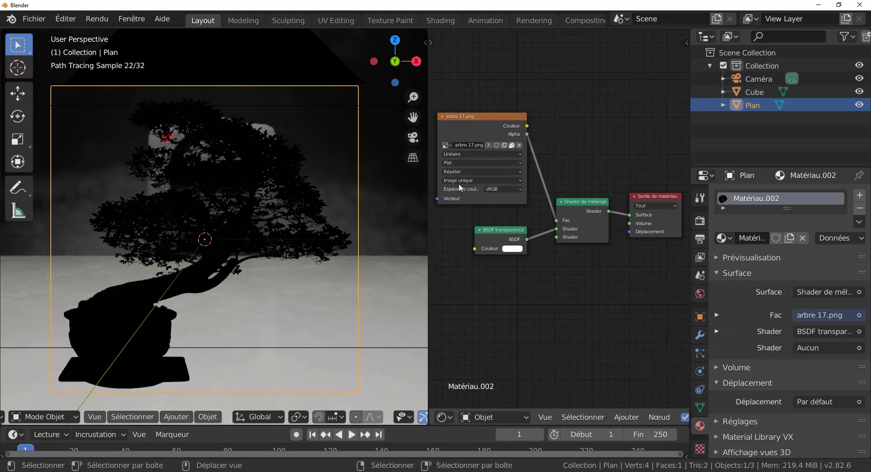
# Duplicate the arbre 17.png texture node below the others and link its Couleur output to the mix shader's second Shader input
pyautogui.click(487, 126)
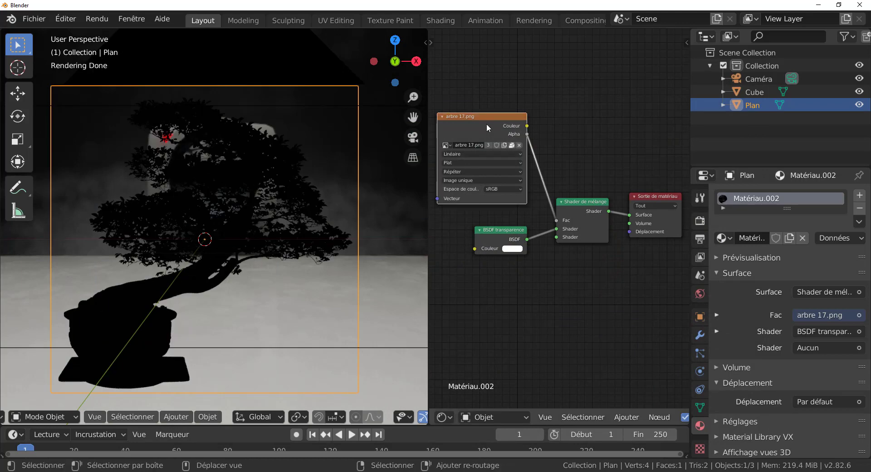
pyautogui.hotkey('shift', 'd')
pyautogui.click(538, 310)
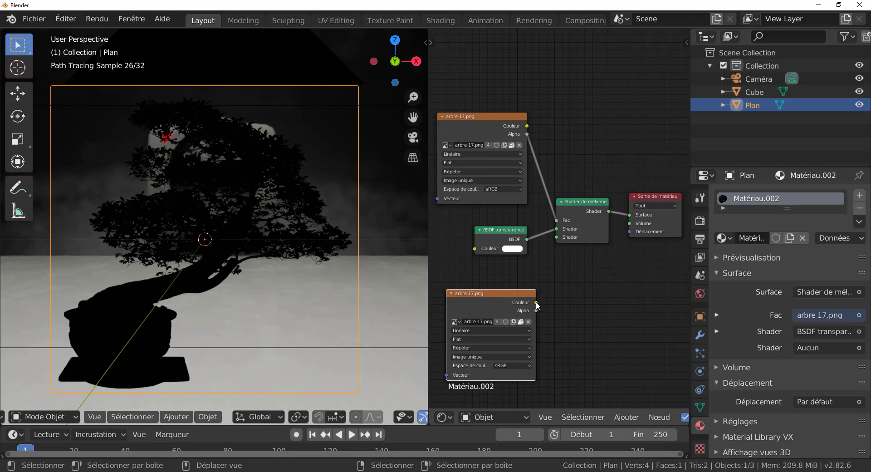
pyautogui.moveTo(536, 303); pyautogui.dragTo(556, 236)
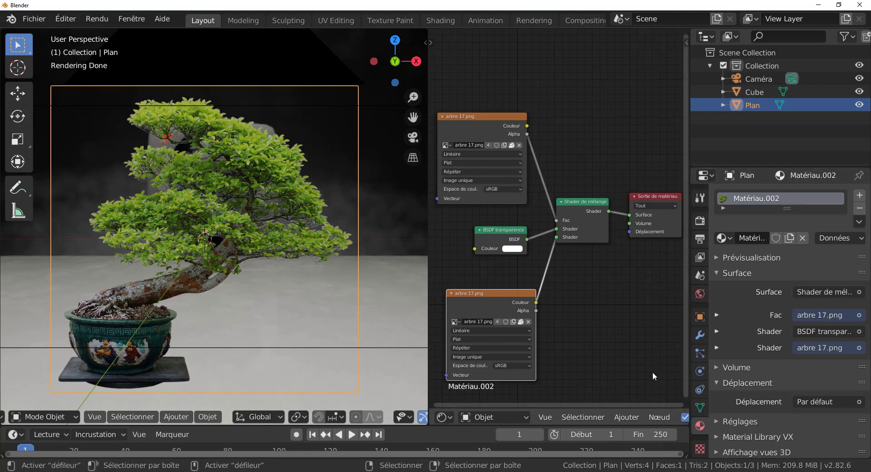
# Examine the material's Réglages options available under Cycles, and collapse the section again
pyautogui.scroll(-1, 719, 386)
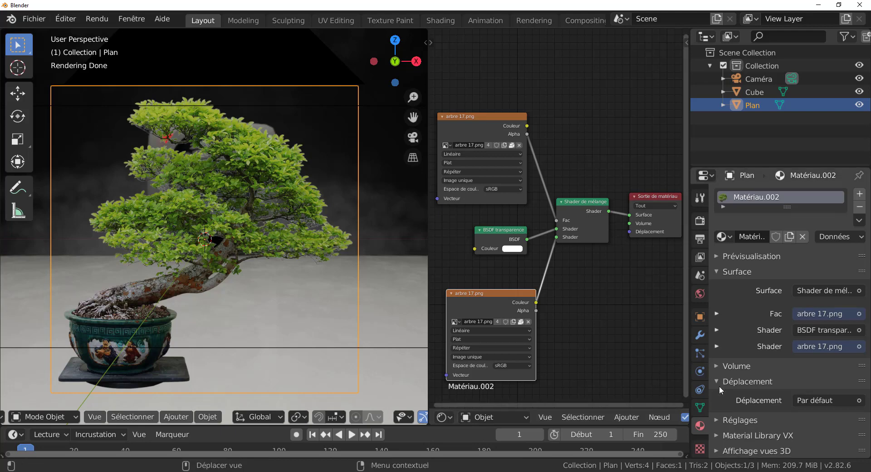
pyautogui.click(726, 419)
pyautogui.scroll(-4, 721, 417)
pyautogui.scroll(1, 722, 417)
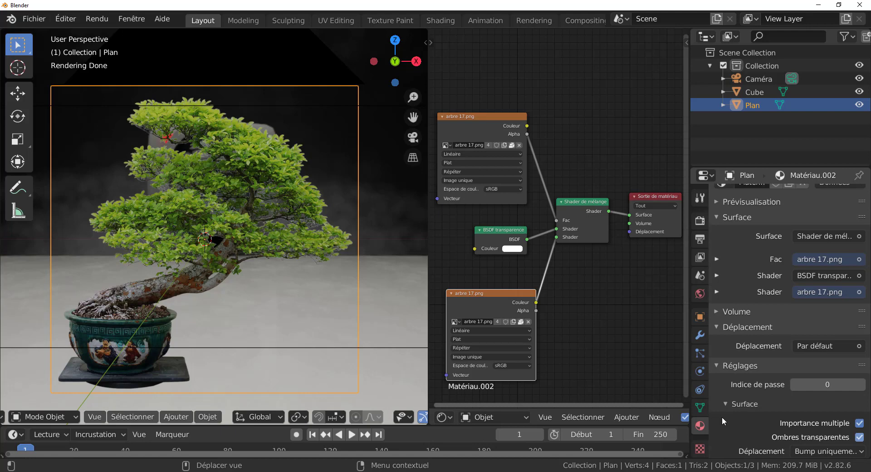
pyautogui.click(716, 365)
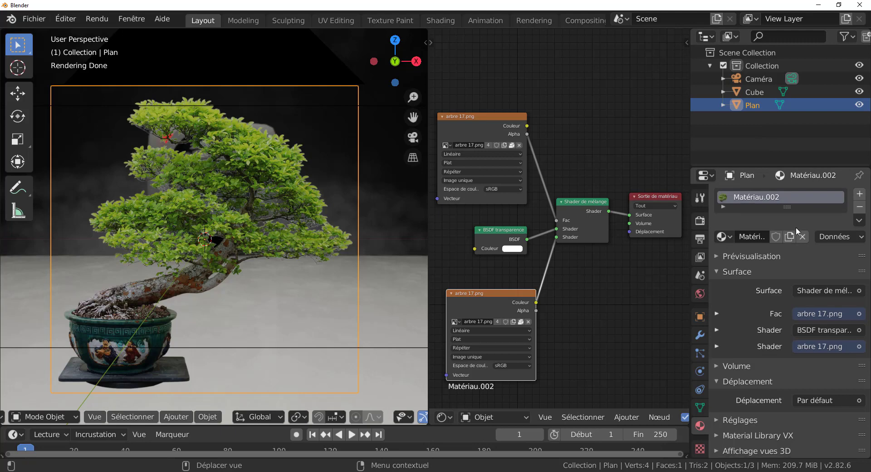
# Switch the scene's render engine from Cycles to Eevee
pyautogui.click(699, 220)
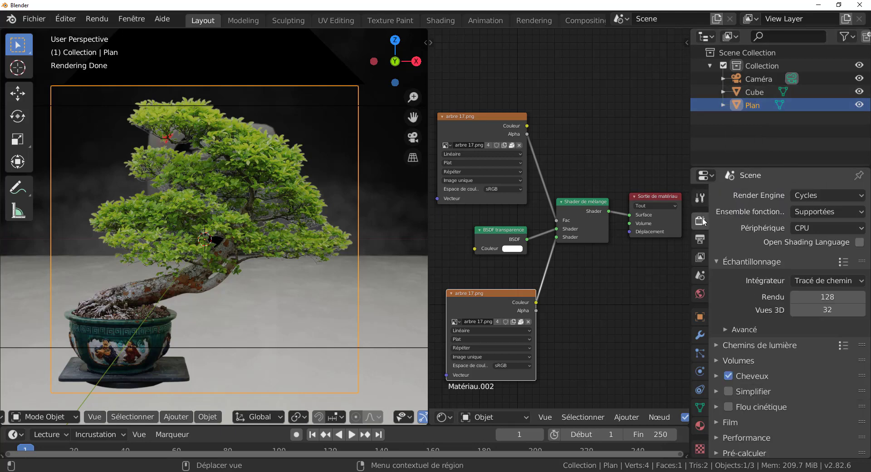
pyautogui.click(814, 192)
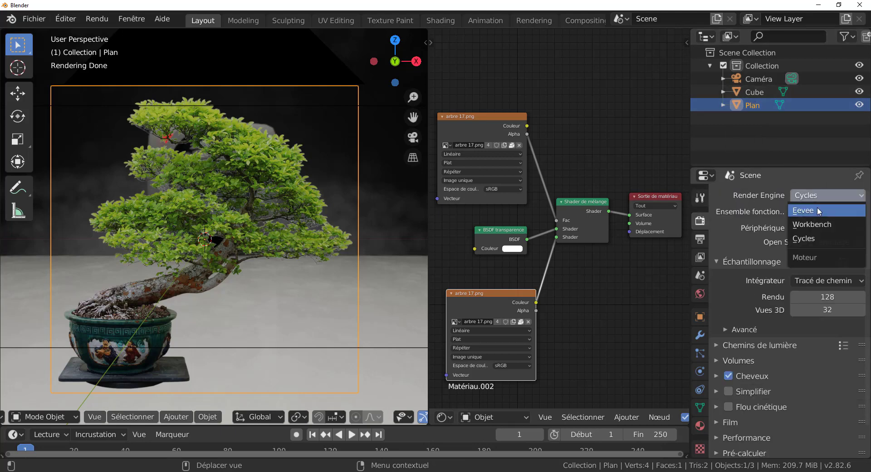
pyautogui.click(816, 208)
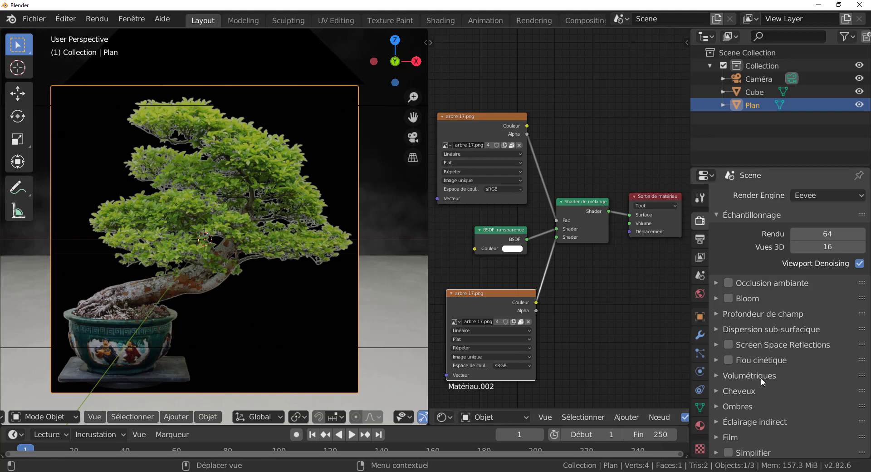
# Set the plane material's blend mode (Mode de mélange) to Limitation alpha
pyautogui.scroll(-2, 756, 384)
pyautogui.scroll(-1, 756, 384)
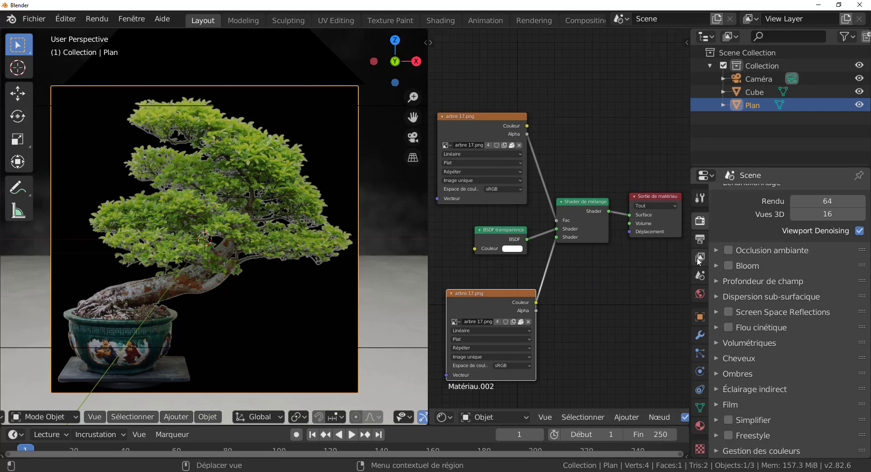
pyautogui.click(699, 240)
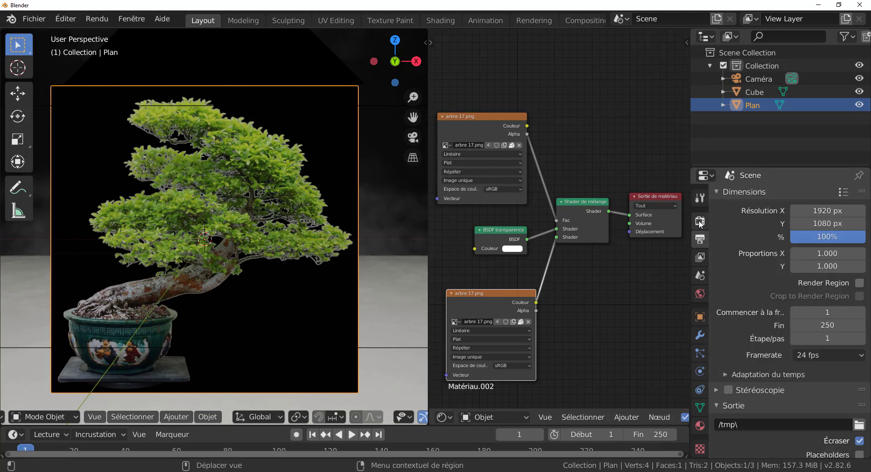
pyautogui.click(701, 425)
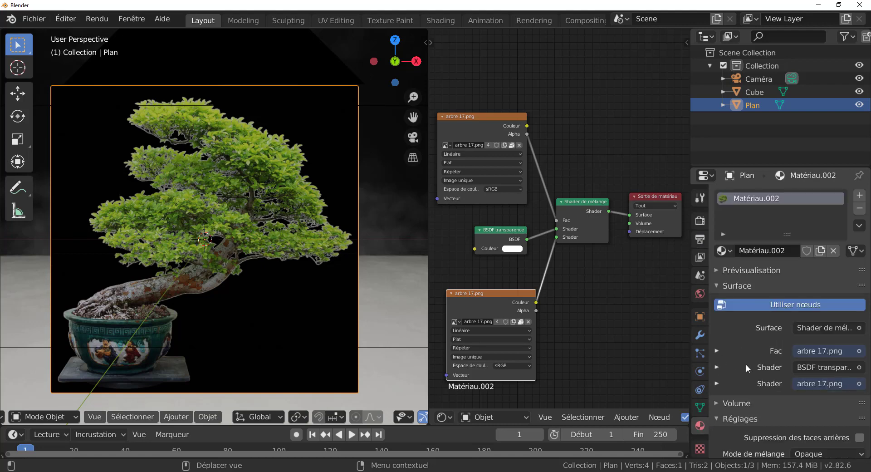
pyautogui.scroll(-8, 745, 364)
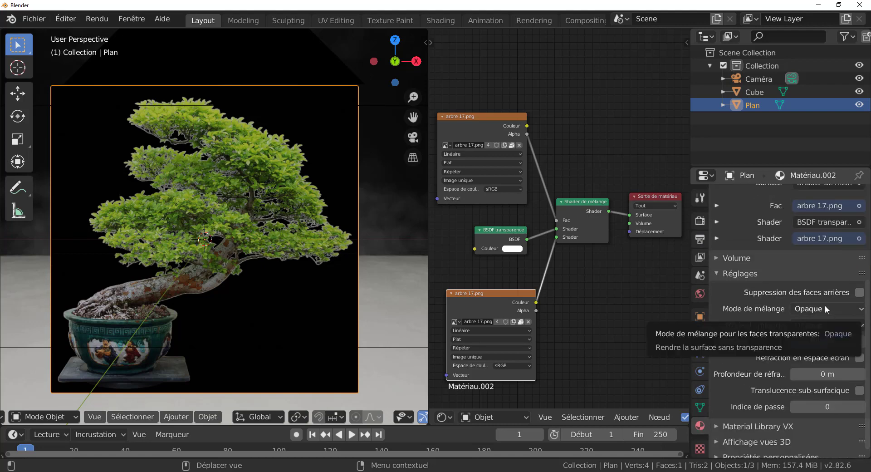
pyautogui.click(825, 305)
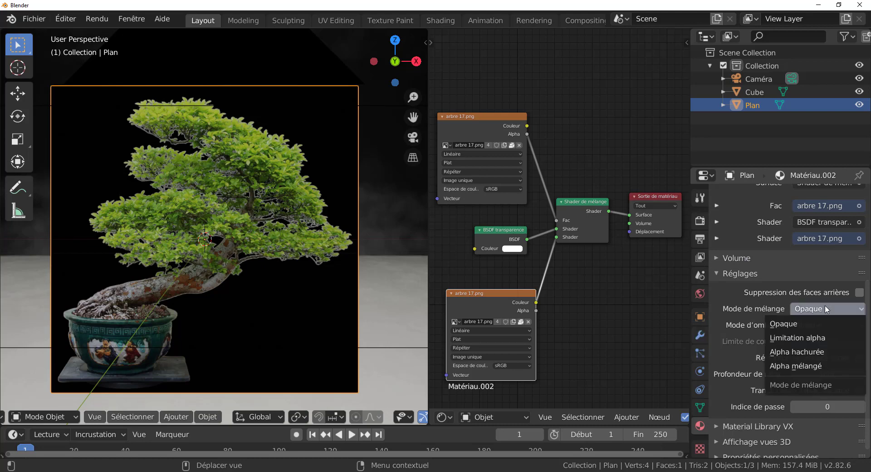
pyautogui.click(817, 338)
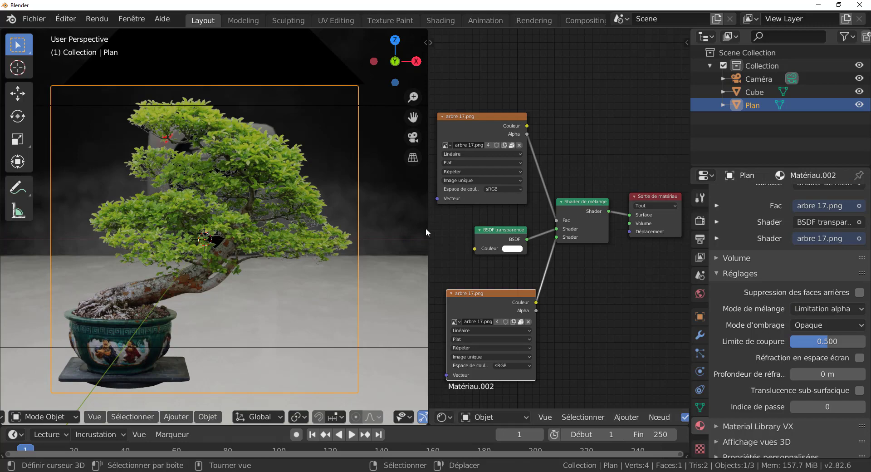
# Widen the 3D viewport, render the bonsai scene in Eevee, review the whole image and close the render window
pyautogui.moveTo(427, 228); pyautogui.dragTo(581, 228)
pyautogui.scroll(-4, 368, 257)
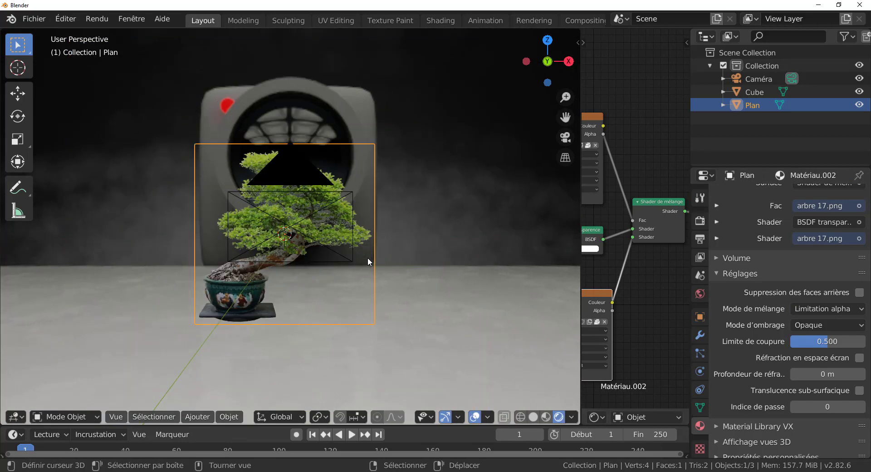
pyautogui.scroll(3, 346, 257)
pyautogui.press('F12')
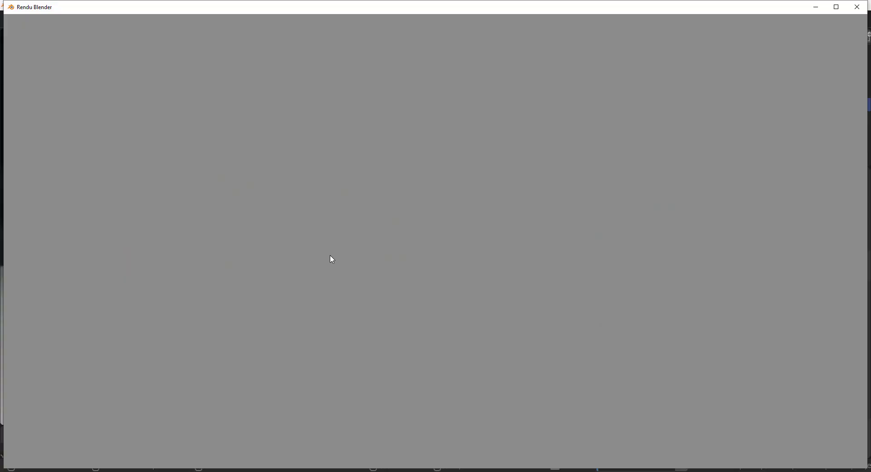
pyautogui.scroll(-4, 364, 263)
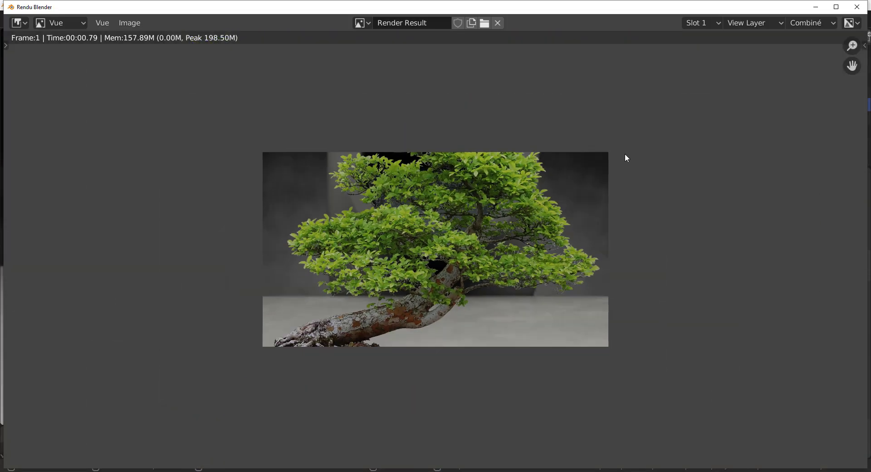
pyautogui.click(857, 7)
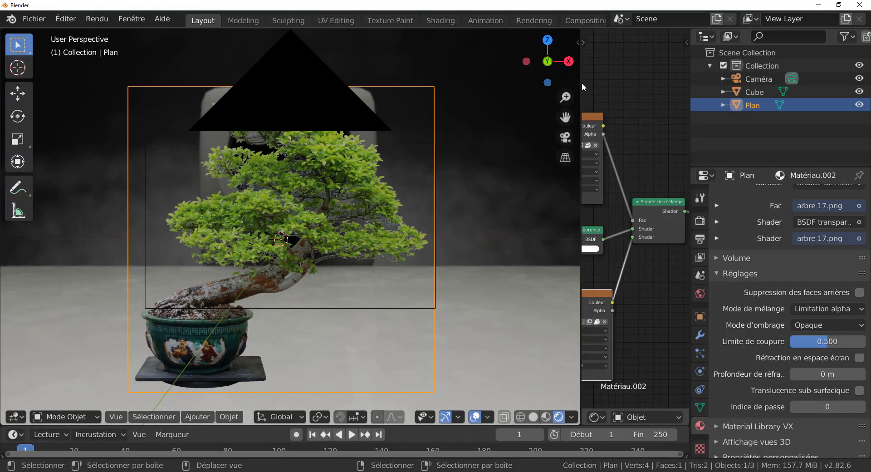
# Narrow the outliner and properties column and widen the 3D viewport, keeping the complete node tree visible in the node editor
pyautogui.moveTo(581, 86); pyautogui.dragTo(658, 111)
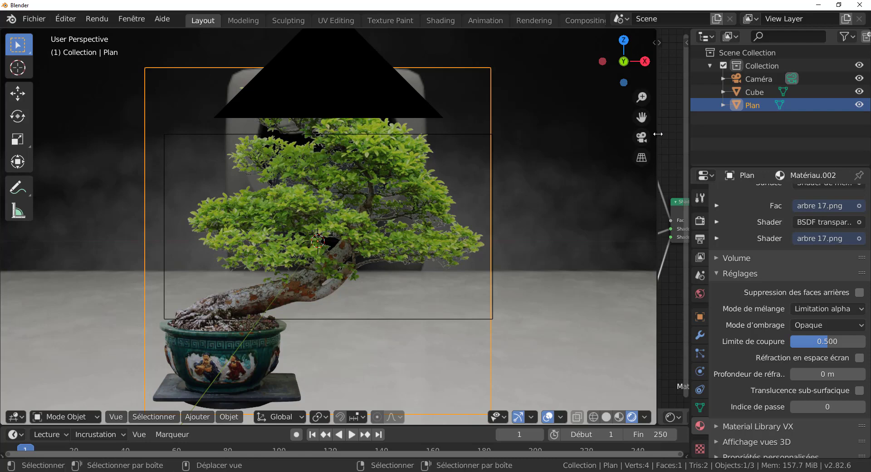
pyautogui.moveTo(657, 127); pyautogui.dragTo(522, 128)
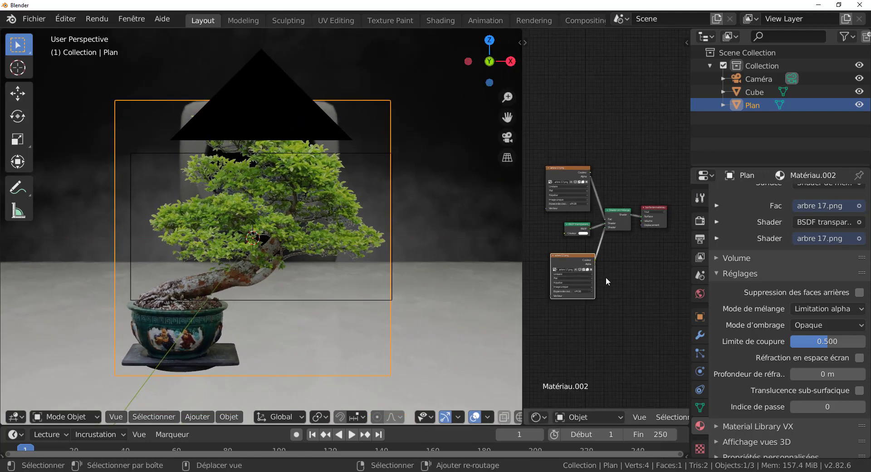
pyautogui.scroll(-1, 605, 276)
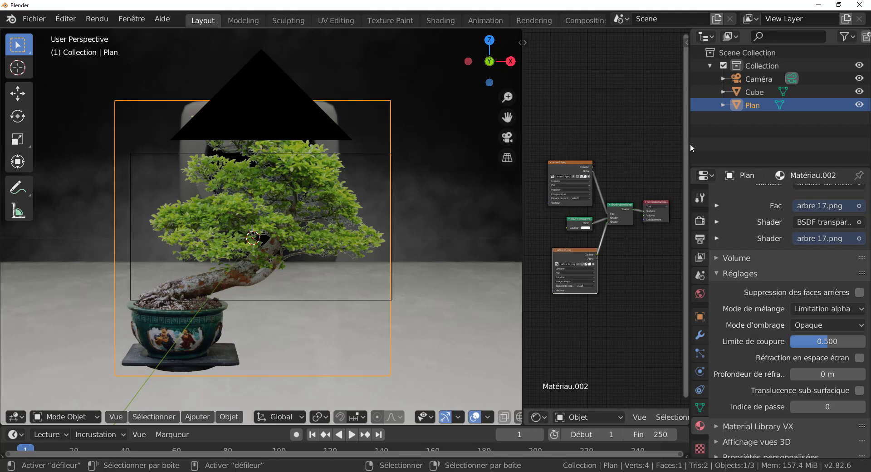
pyautogui.moveTo(690, 143); pyautogui.dragTo(780, 143)
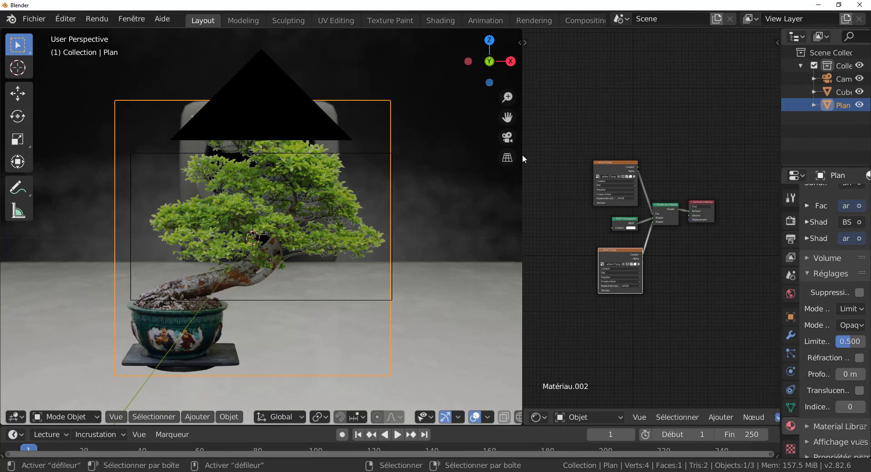
pyautogui.moveTo(521, 226); pyautogui.dragTo(622, 229)
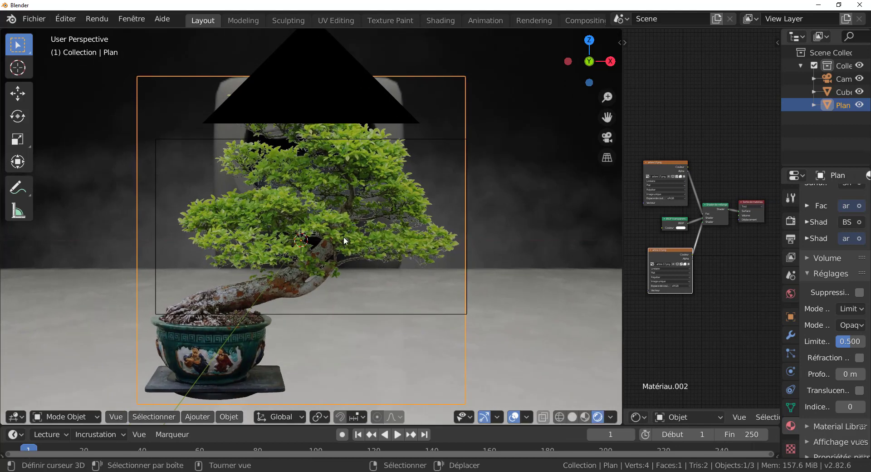